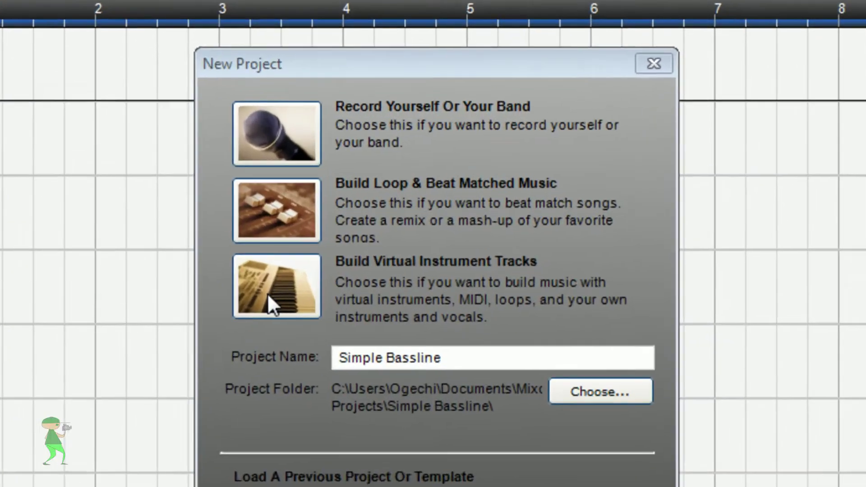
Step: Create the Simple Bassline project using Build Virtual Instrument Tracks
{"action": "left_click", "coordinate": [364, 218]}
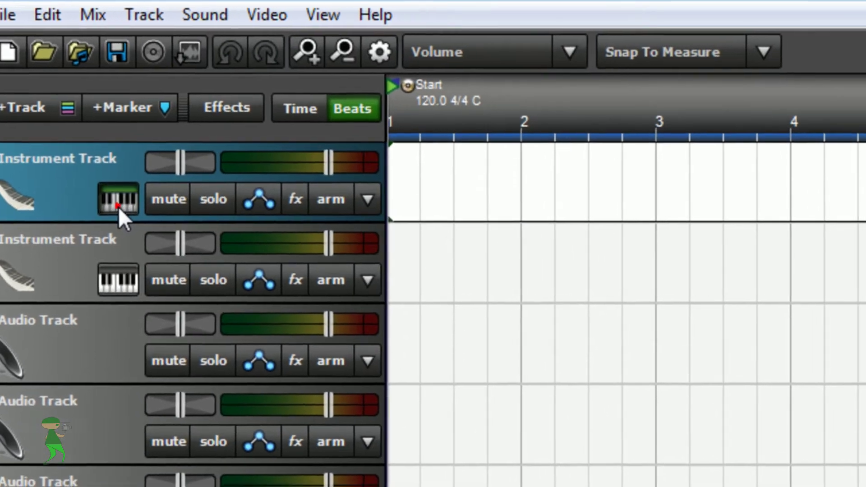
Step: Load the Finger Bass preset from the Bass category onto track 1
{"action": "left_click", "coordinate": [79, 116]}
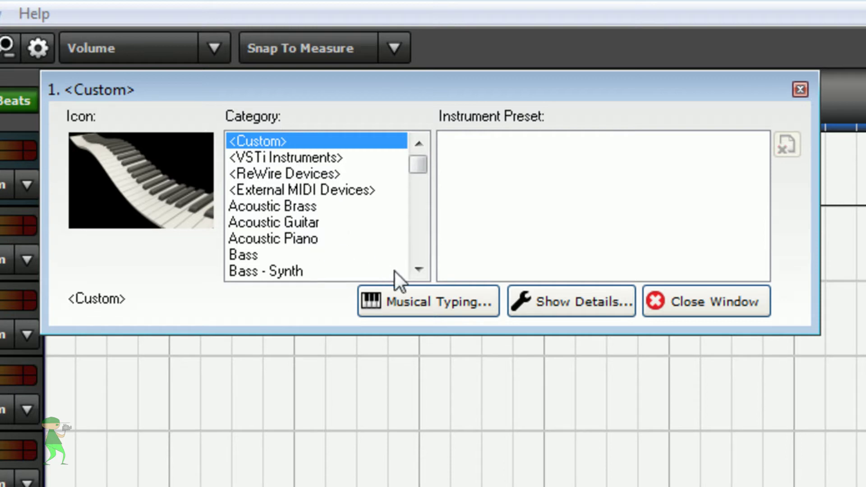
{"action": "left_click", "coordinate": [416, 271]}
{"action": "left_click", "coordinate": [416, 271]}
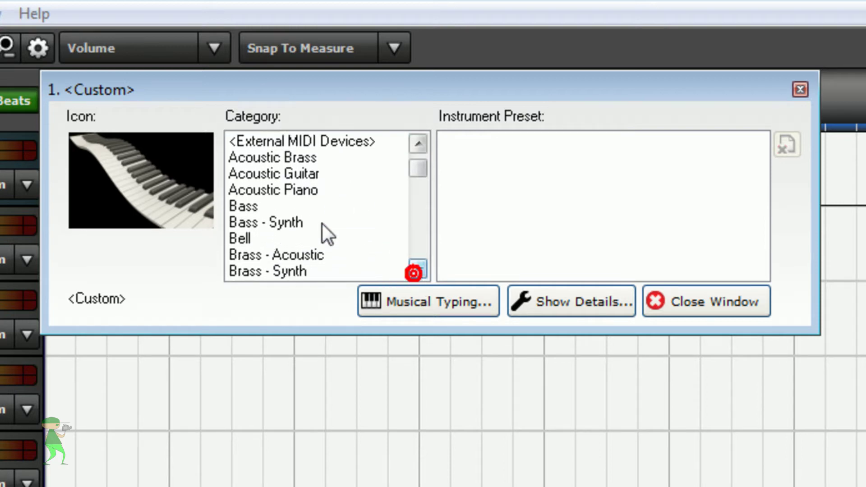
{"action": "left_click", "coordinate": [253, 206]}
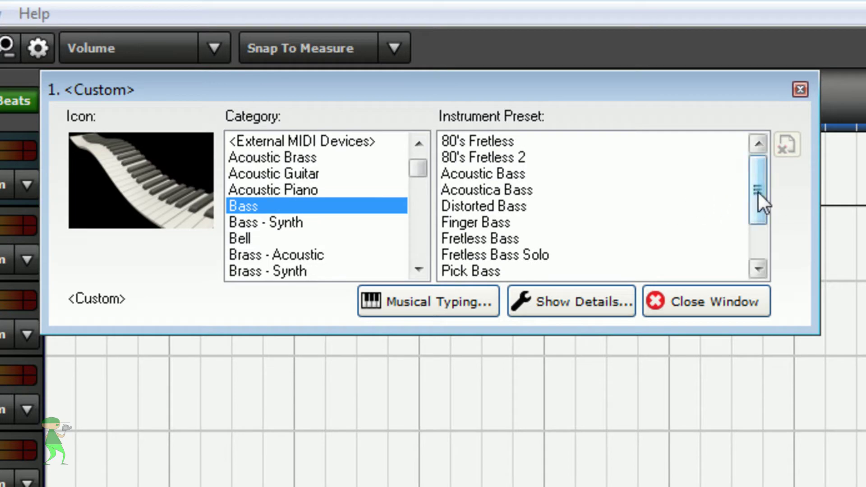
{"action": "left_click_drag", "start_coordinate": [756, 192], "coordinate": [754, 206]}
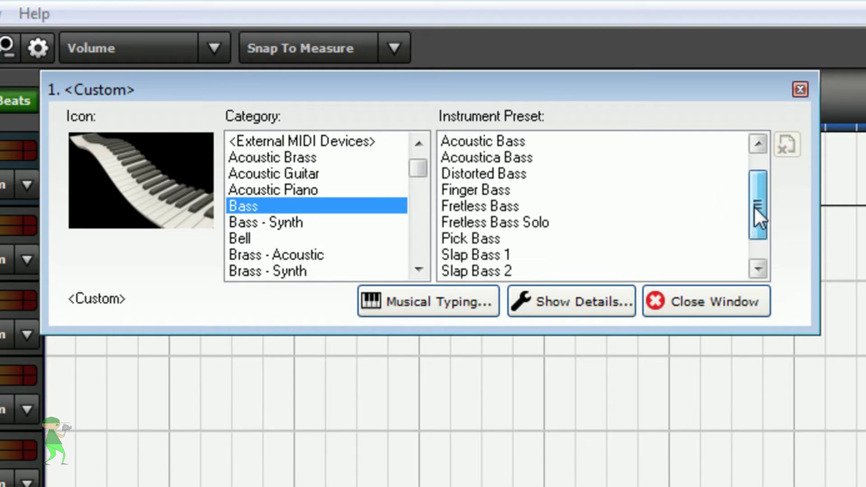
{"action": "left_click", "coordinate": [486, 188]}
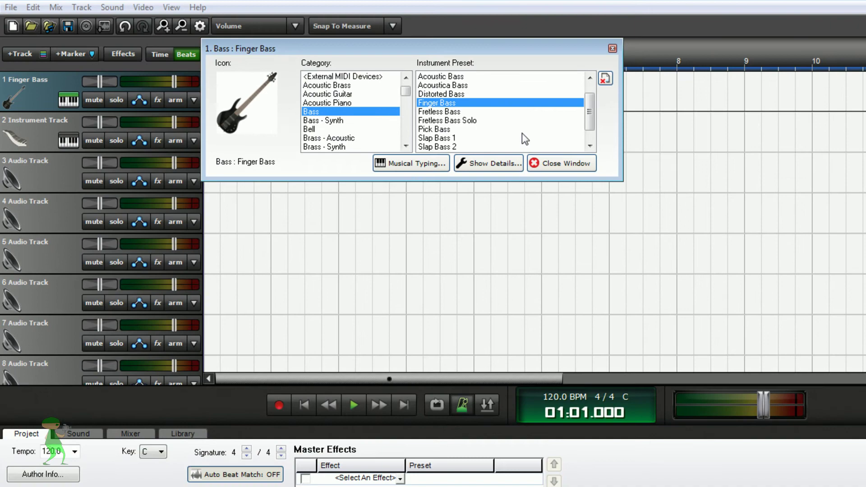
Step: Show the Musical Typing keyboard from the View menu and close the instrument settings
{"action": "left_click", "coordinate": [521, 165]}
{"action": "left_click", "coordinate": [343, 16]}
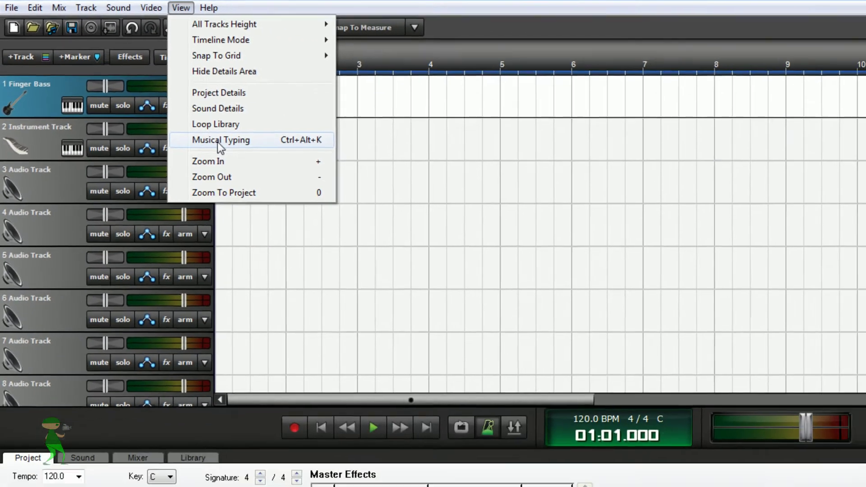
{"action": "left_click", "coordinate": [218, 140]}
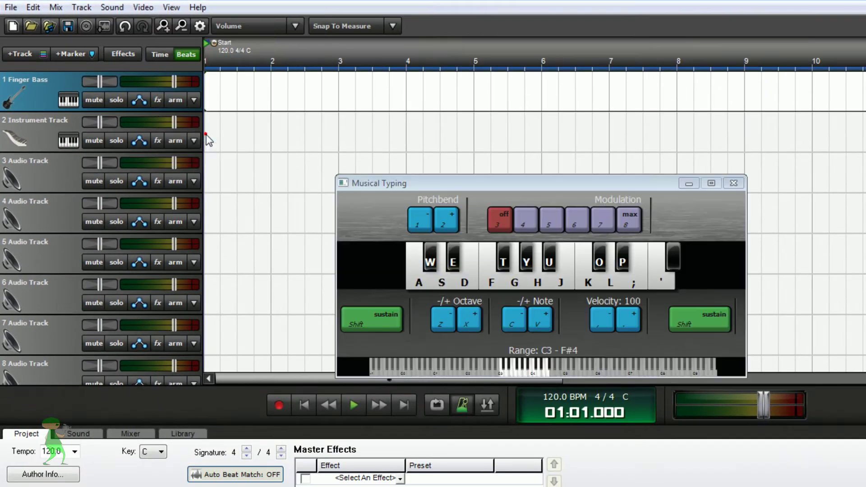
{"action": "left_click", "coordinate": [71, 105]}
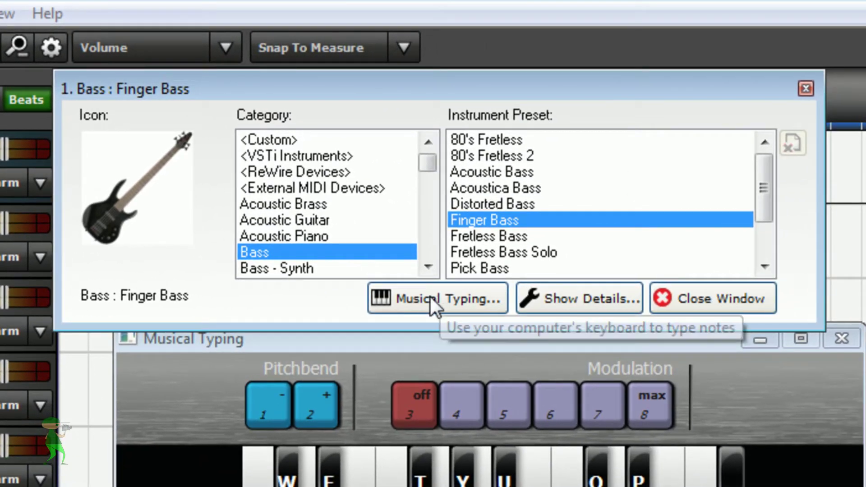
{"action": "left_click", "coordinate": [431, 298]}
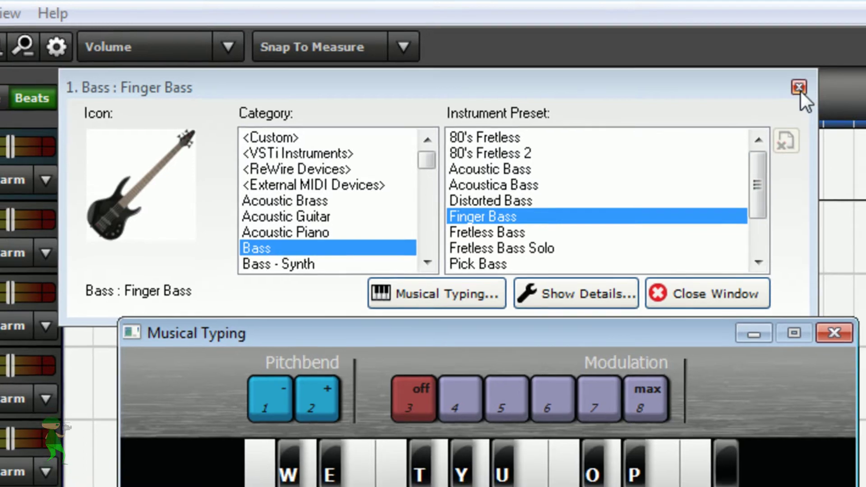
{"action": "left_click", "coordinate": [806, 88]}
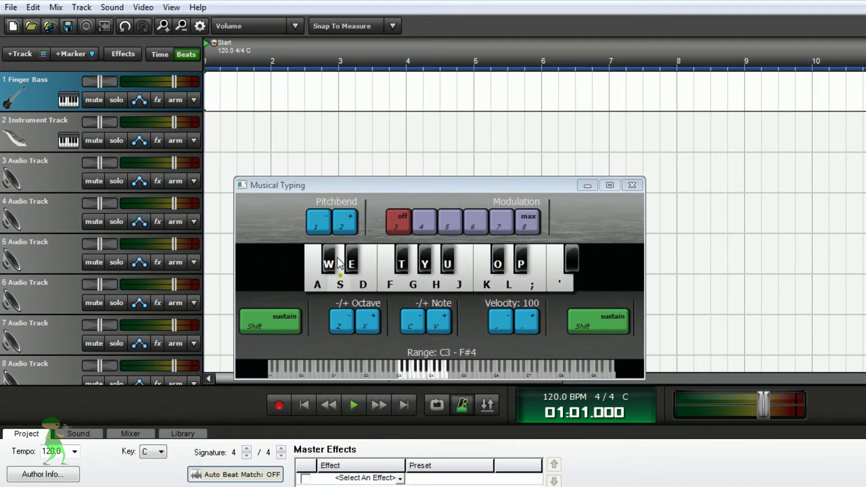
{"action": "mouse_move", "coordinate": [353, 189]}
{"action": "left_mouse_down"}
{"action": "mouse_move", "coordinate": [332, 93]}
{"action": "mouse_move", "coordinate": [327, 112]}
{"action": "left_mouse_up"}
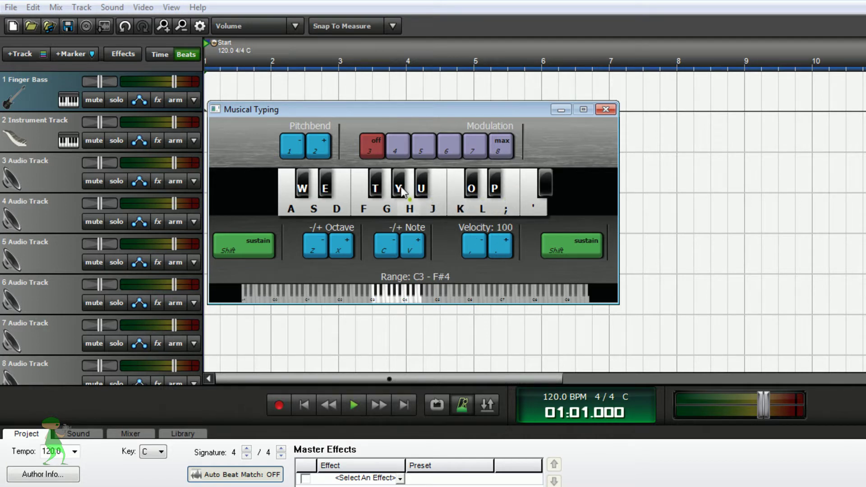
{"action": "key", "text": "a"}
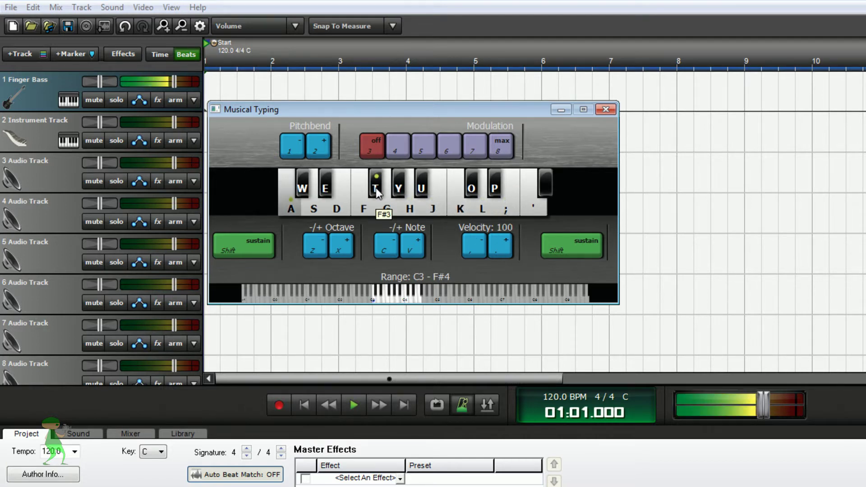
{"action": "key", "text": "a"}
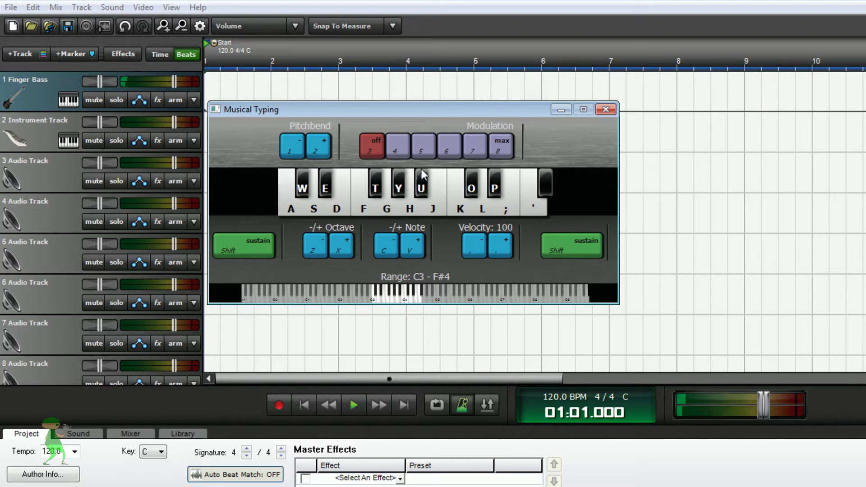
{"action": "key", "text": "a"}
{"action": "key", "text": "f"}
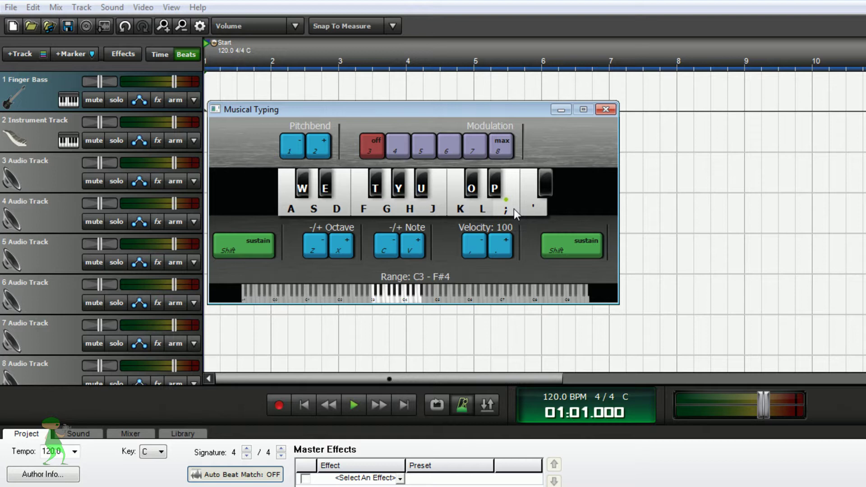
{"action": "key", "text": "a"}
{"action": "key", "text": "a"}
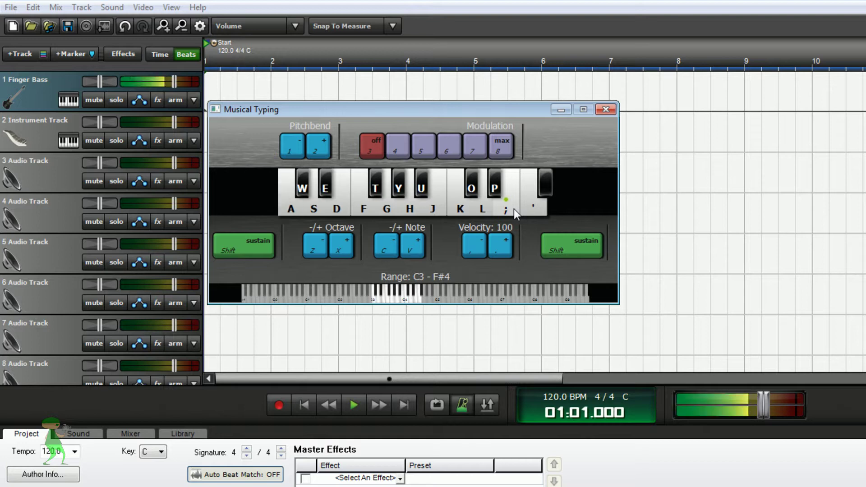
{"action": "key", "text": "a"}
{"action": "key", "text": "a"}
{"action": "key", "text": "f"}
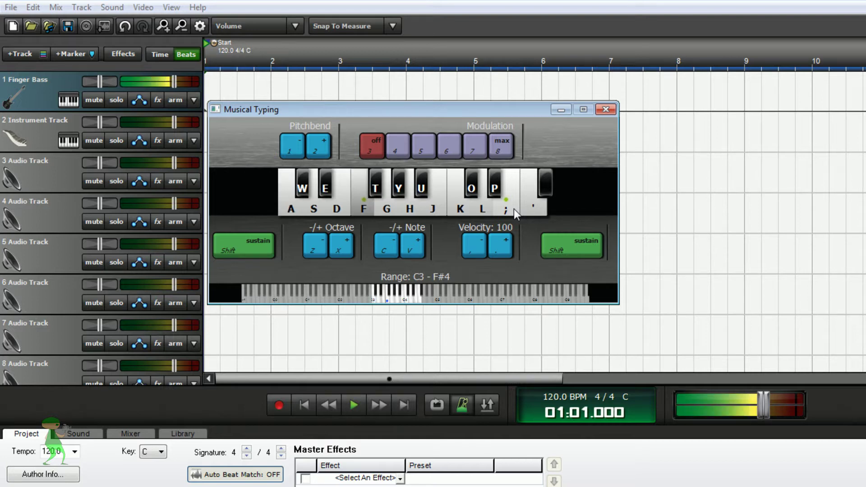
{"action": "key", "text": "f"}
{"action": "key", "text": "g"}
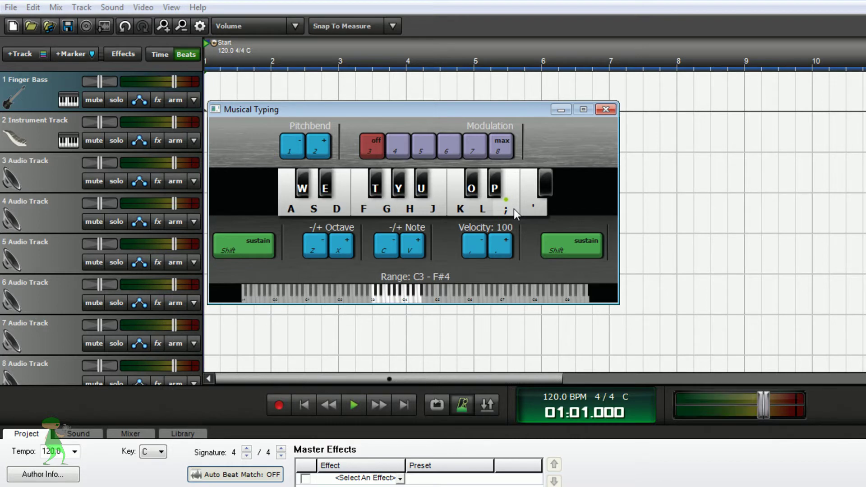
{"action": "key", "text": "g"}
{"action": "key", "text": "g"}
{"action": "key", "text": "k"}
{"action": "key", "text": "a"}
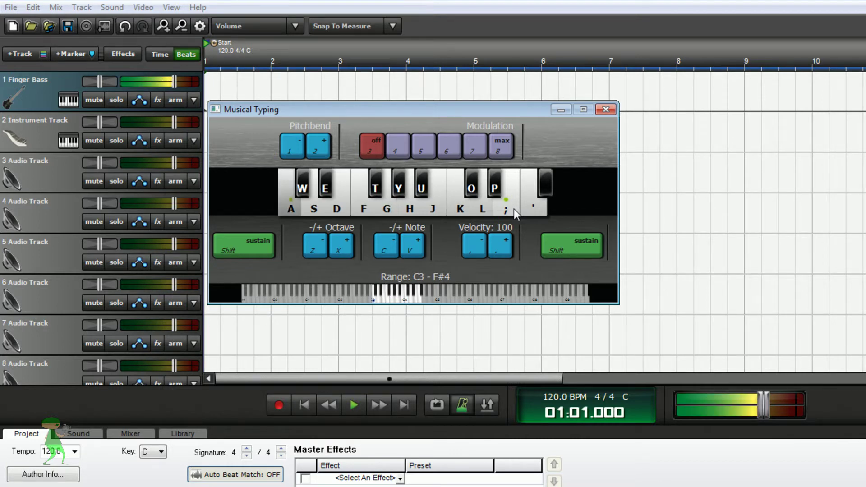
{"action": "key", "text": "a"}
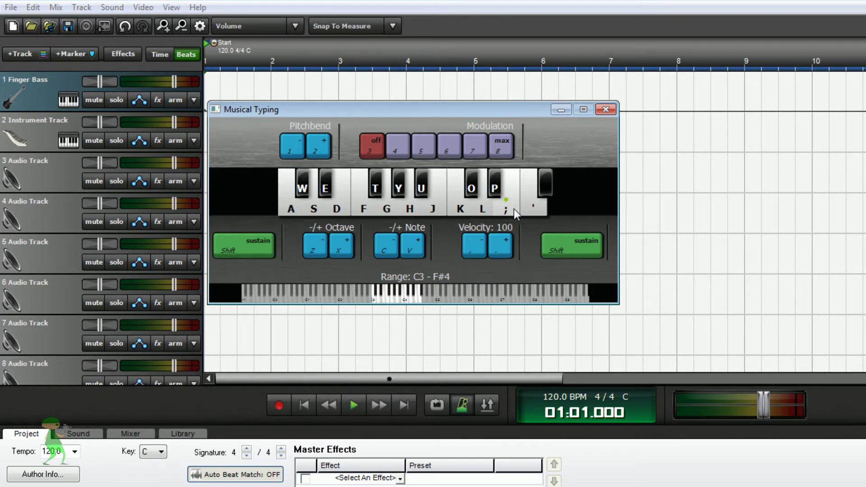
{"action": "mouse_move", "coordinate": [433, 108]}
{"action": "left_mouse_down"}
{"action": "mouse_move", "coordinate": [607, 158]}
{"action": "mouse_move", "coordinate": [570, 158]}
{"action": "left_mouse_up"}
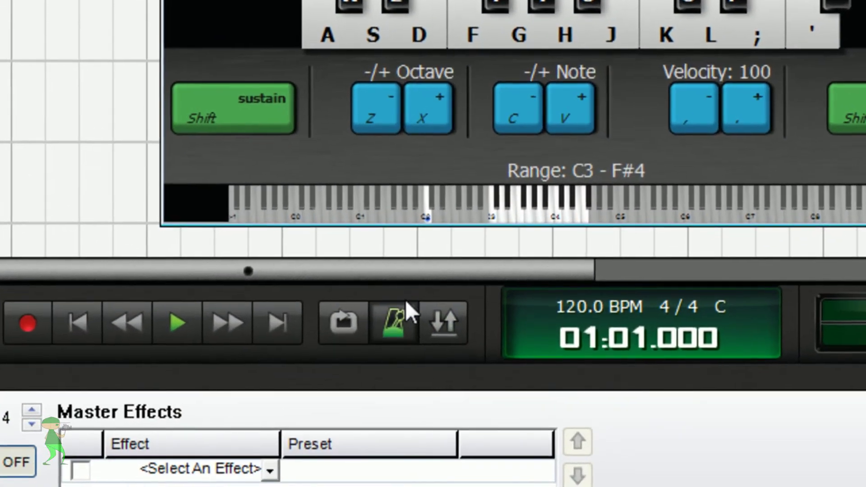
Step: Disable the metronome and confirm its Metronome Settings with OK
{"action": "left_click", "coordinate": [393, 325]}
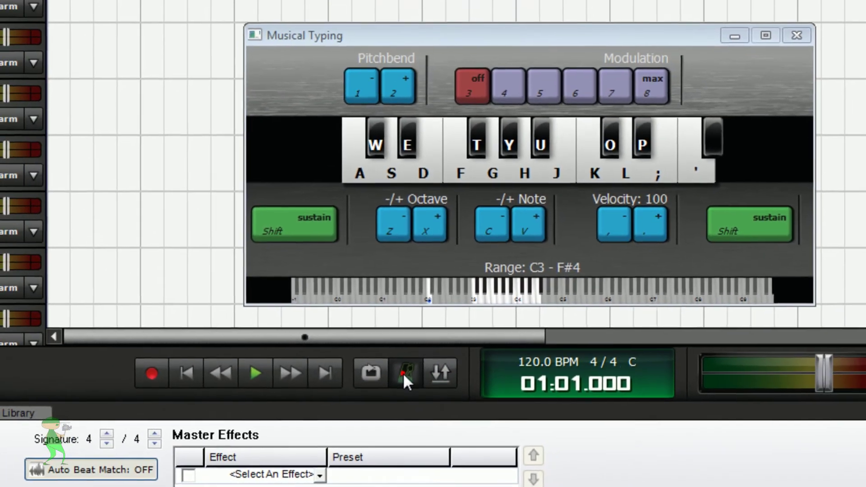
{"action": "right_click", "coordinate": [403, 373]}
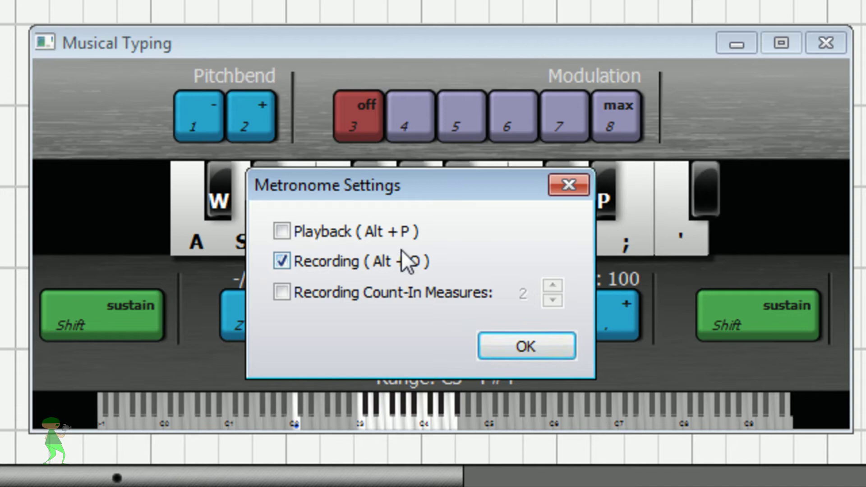
{"action": "left_click", "coordinate": [506, 348]}
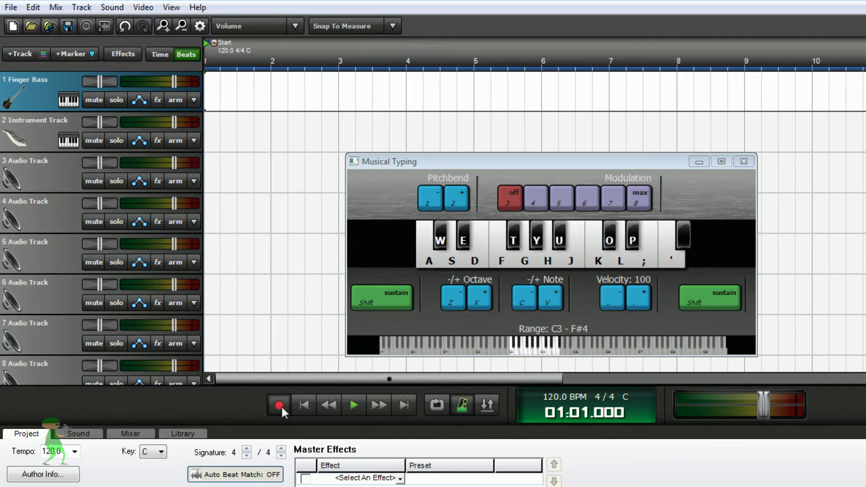
Step: Record a Finger Bass line of A, F, G and K notes through bar 10, then stop
{"action": "left_click", "coordinate": [279, 405]}
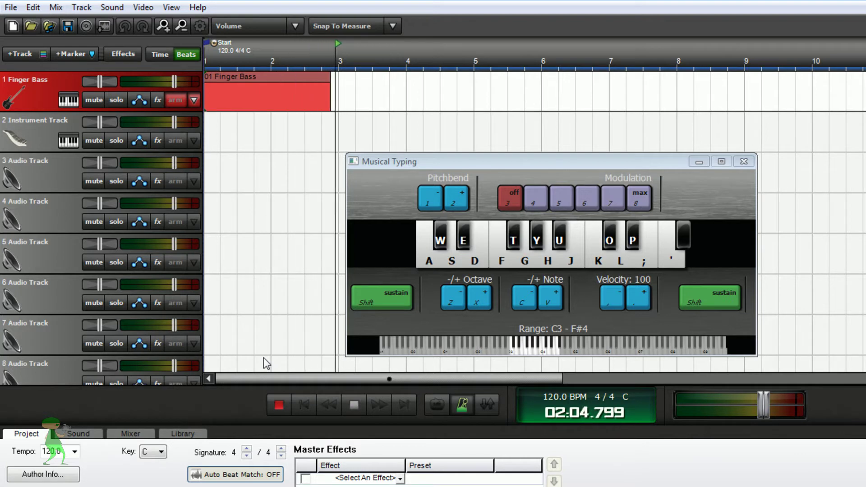
{"action": "key", "text": "a"}
{"action": "key", "text": "a"}
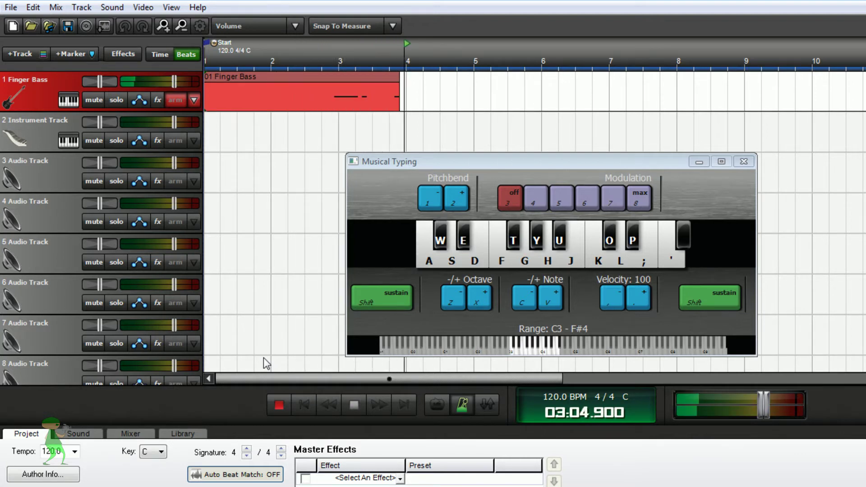
{"action": "key", "text": "a"}
{"action": "key", "text": "a"}
{"action": "key", "text": "a"}
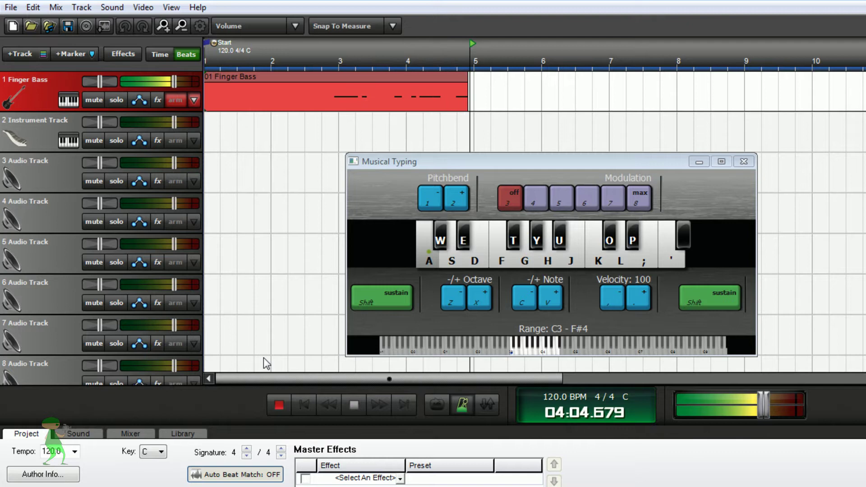
{"action": "key", "text": "f"}
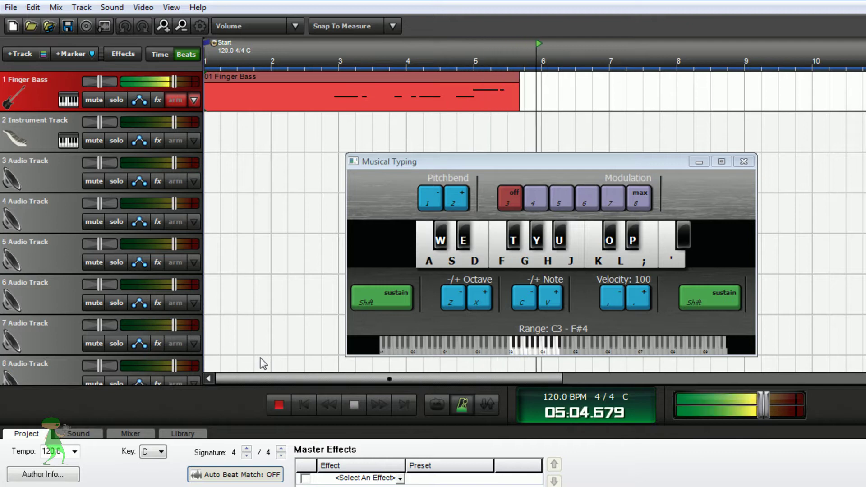
{"action": "key", "text": "f"}
{"action": "key", "text": "f"}
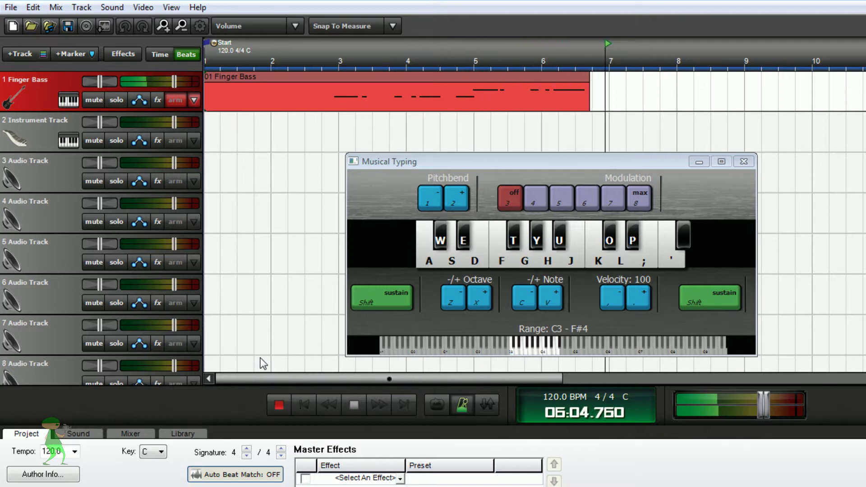
{"action": "key", "text": "g"}
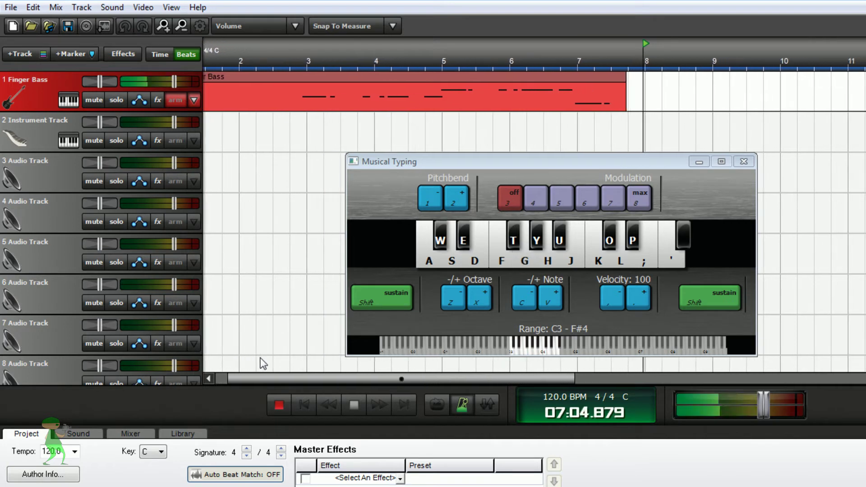
{"action": "key", "text": "g"}
{"action": "key", "text": "k"}
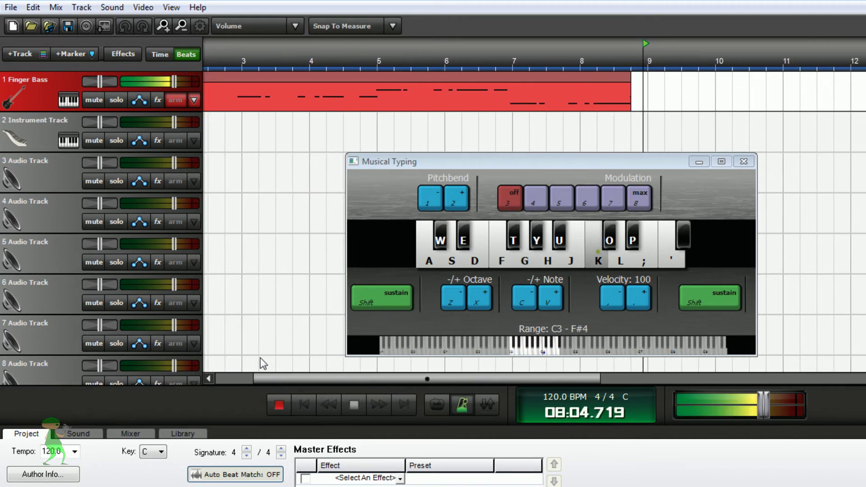
{"action": "key", "text": "a"}
{"action": "key", "text": "a"}
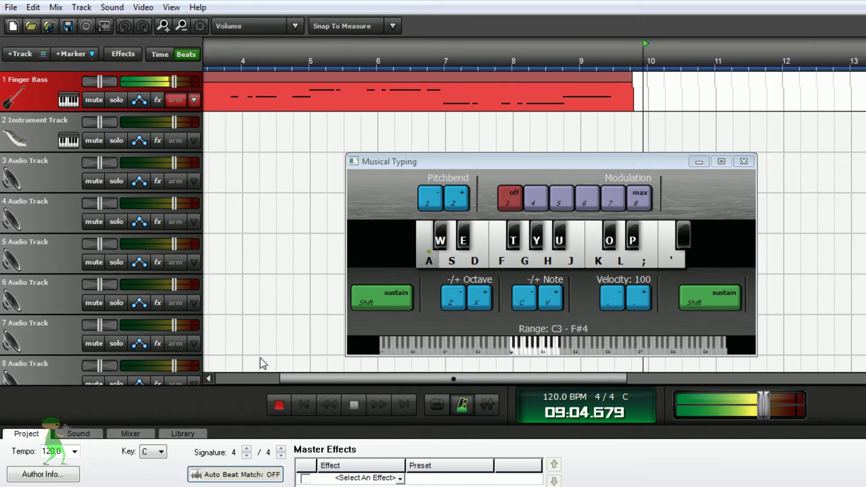
{"action": "key", "text": "a"}
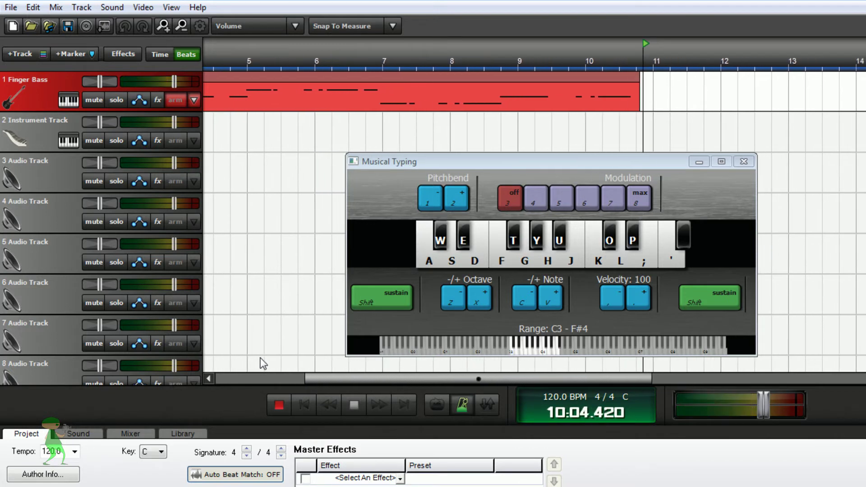
{"action": "key", "text": "space"}
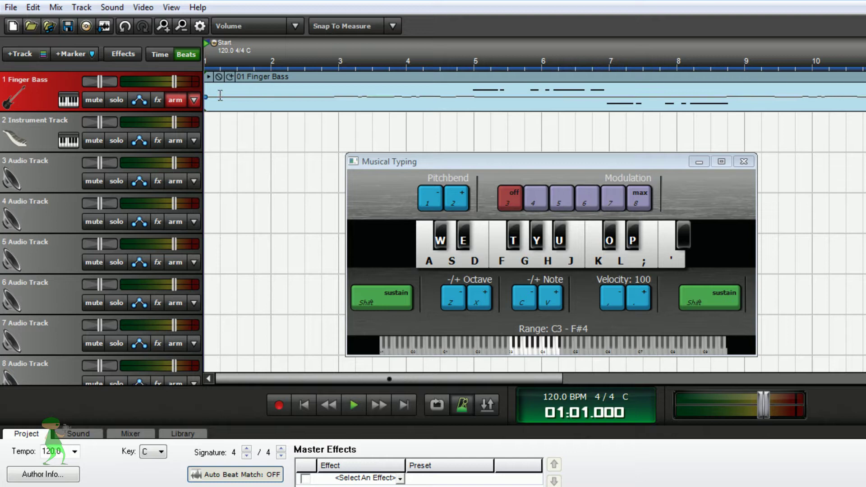
Step: Set the snap resolution to 1/4 notes
{"action": "left_click", "coordinate": [325, 53]}
{"action": "left_click", "coordinate": [311, 55]}
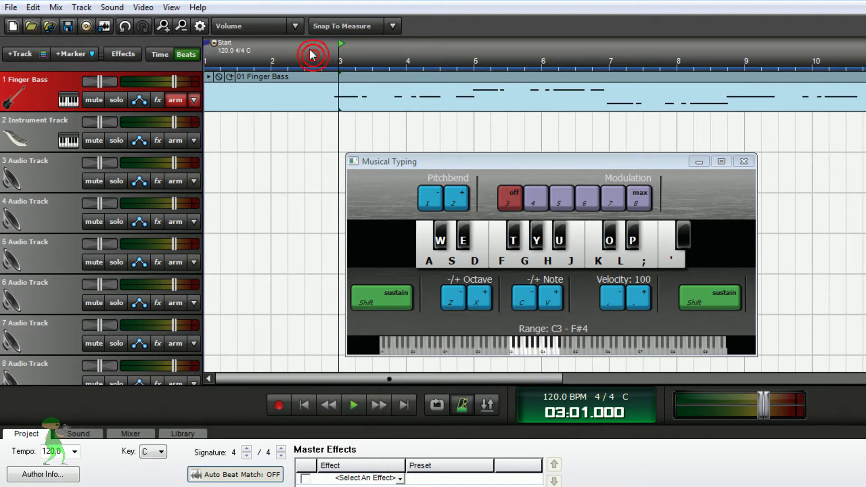
{"action": "left_click", "coordinate": [396, 24]}
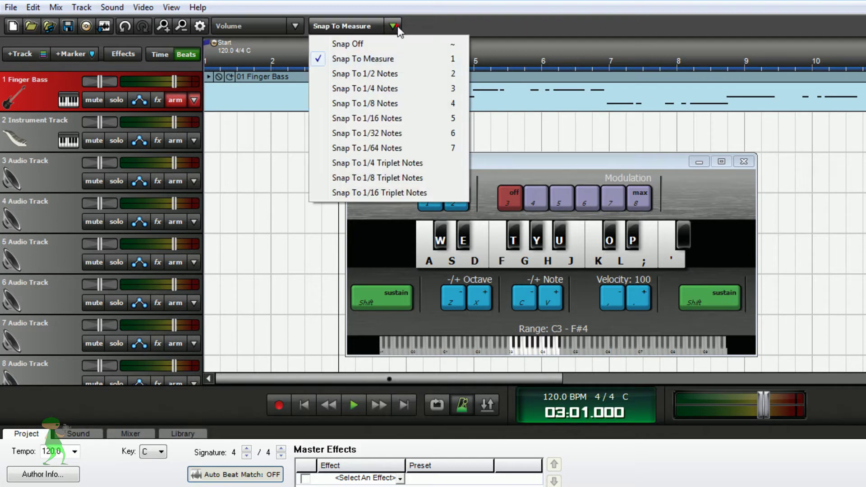
{"action": "left_click", "coordinate": [394, 94]}
Step: Play the bass line from bar 2 beat 3 and minimize Musical Typing
{"action": "left_click", "coordinate": [298, 48]}
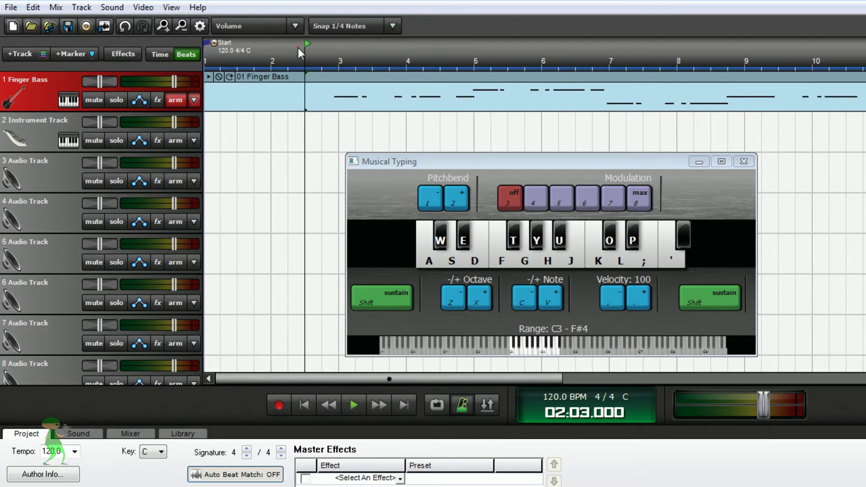
{"action": "left_click", "coordinate": [351, 408]}
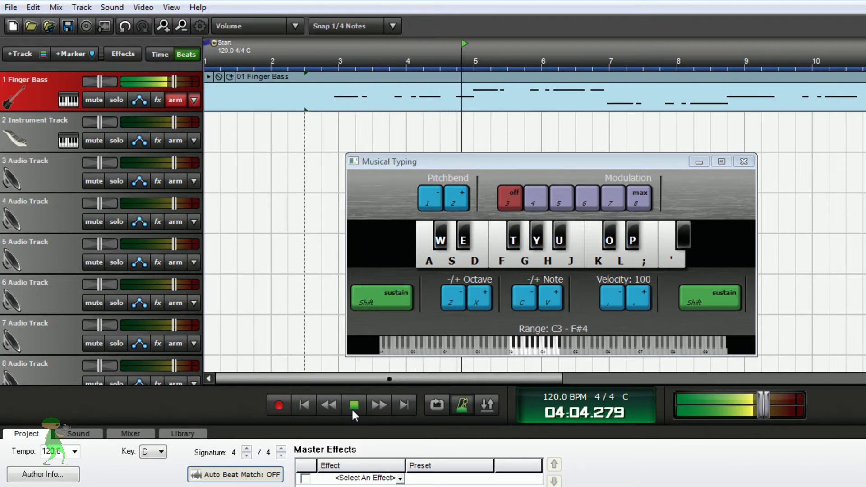
{"action": "left_click", "coordinate": [699, 161]}
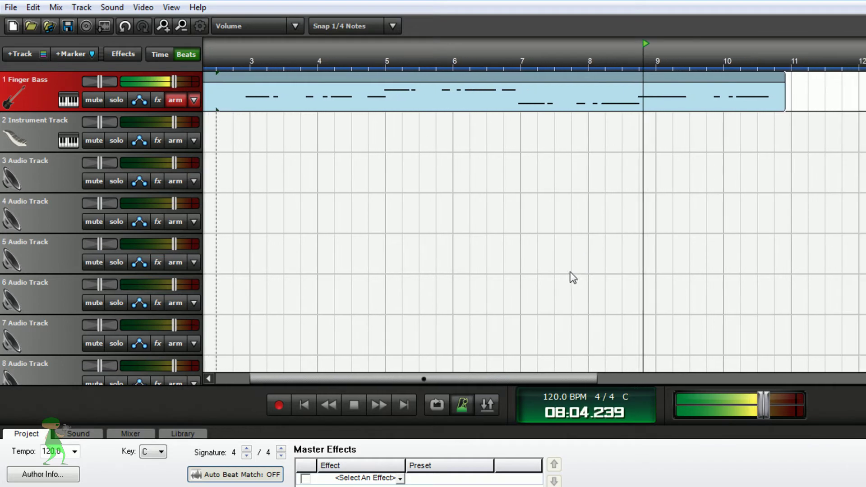
Step: Stop the Finger Bass playback and rewind the playhead to the song start
{"action": "left_click", "coordinate": [353, 401]}
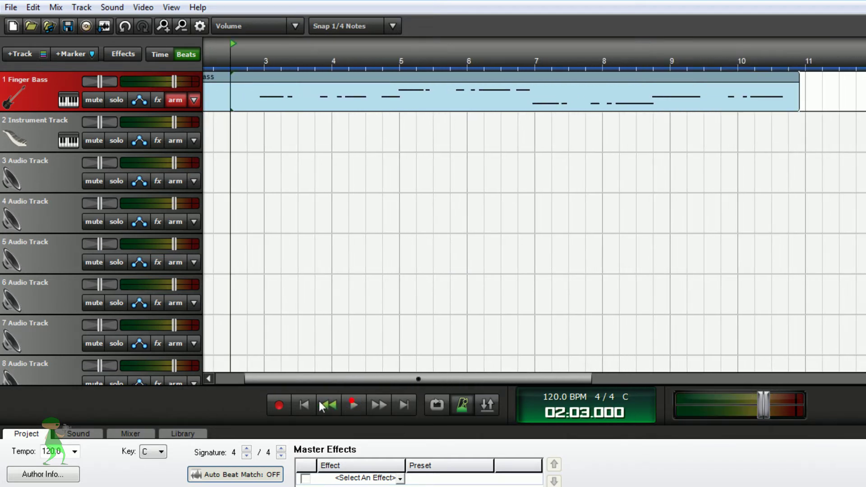
{"action": "left_click", "coordinate": [303, 405]}
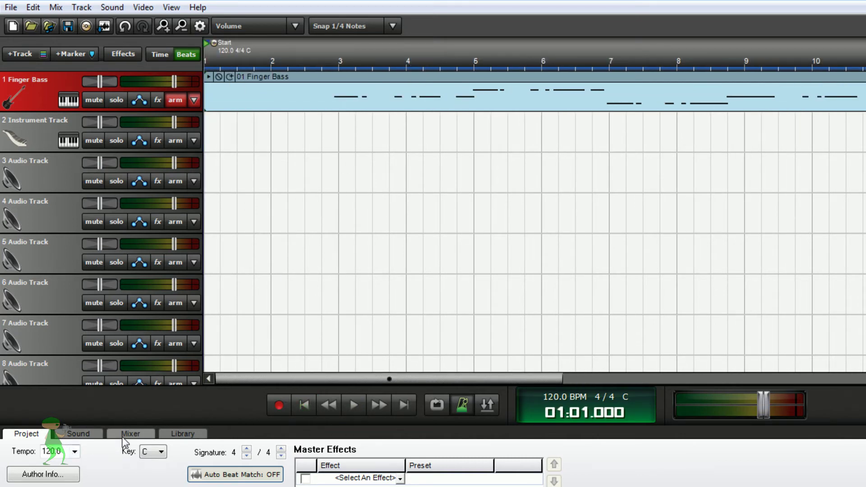
Step: Show the clip's notes in the Sound tab piano roll and play from bar 2 beat 4
{"action": "left_click", "coordinate": [76, 434]}
{"action": "left_click", "coordinate": [76, 436]}
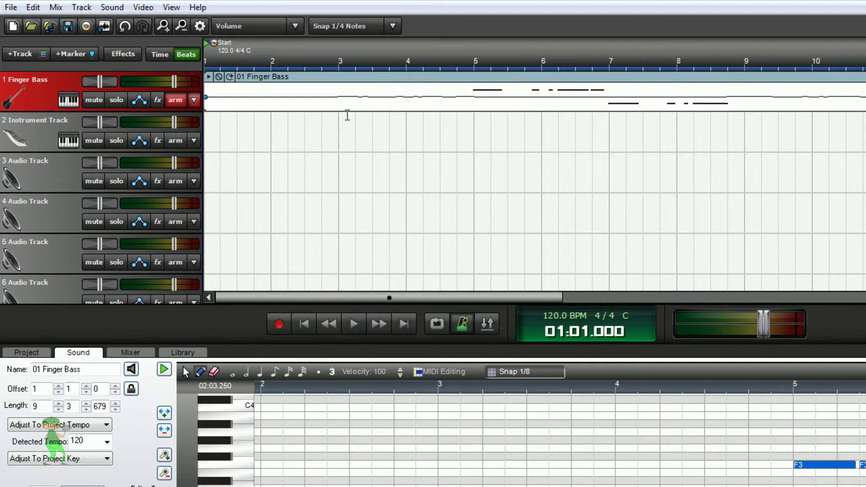
{"action": "left_click", "coordinate": [314, 56]}
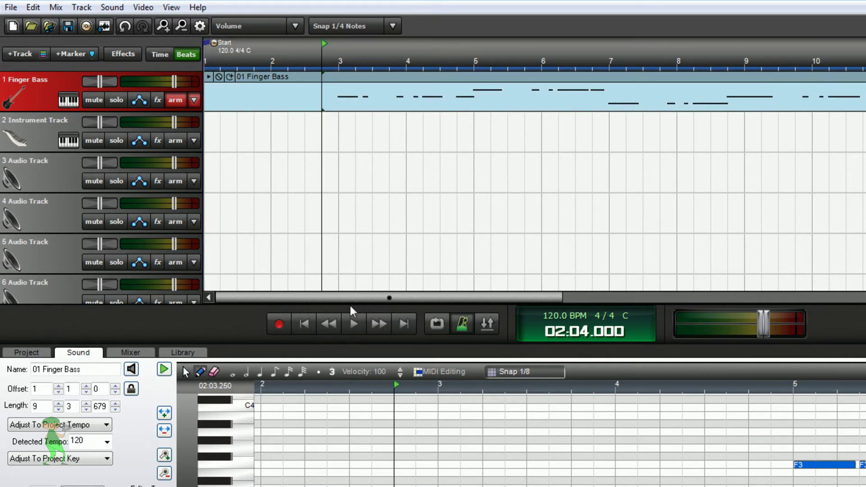
{"action": "left_click", "coordinate": [350, 321]}
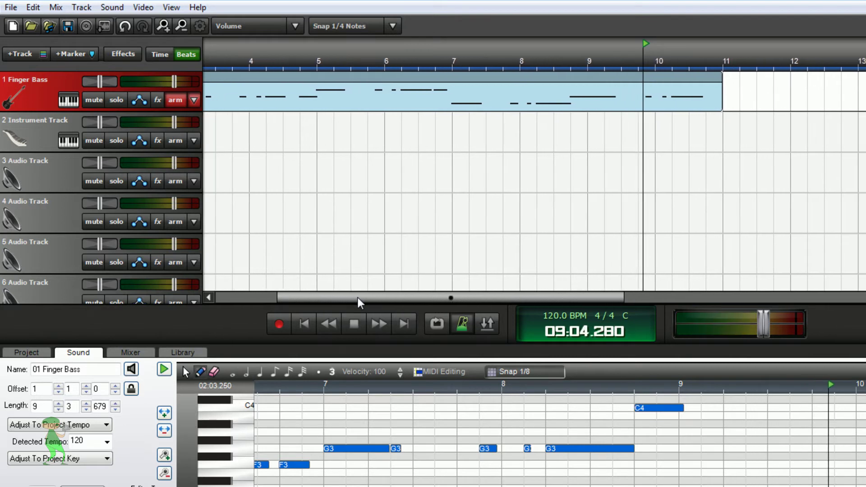
{"action": "left_click", "coordinate": [357, 323]}
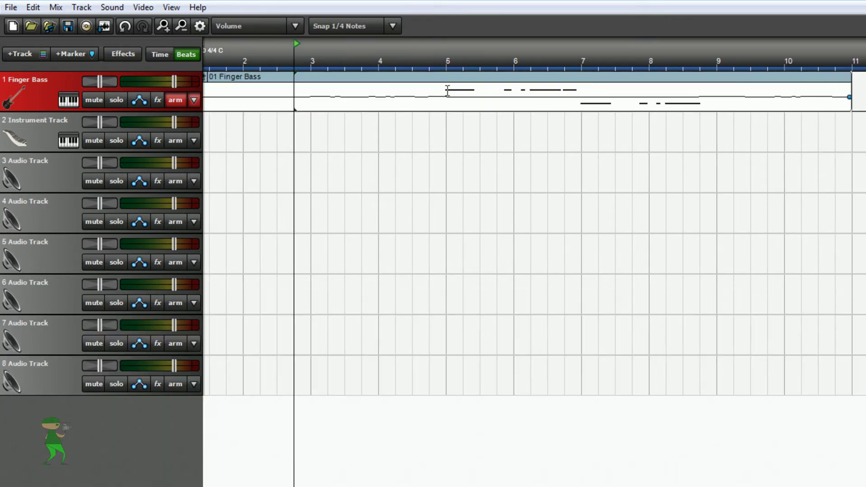
Step: Trim the Finger Bass clip to start at bar 3, Set Loop to Crop, and move it to bar 1
{"action": "left_click", "coordinate": [288, 77]}
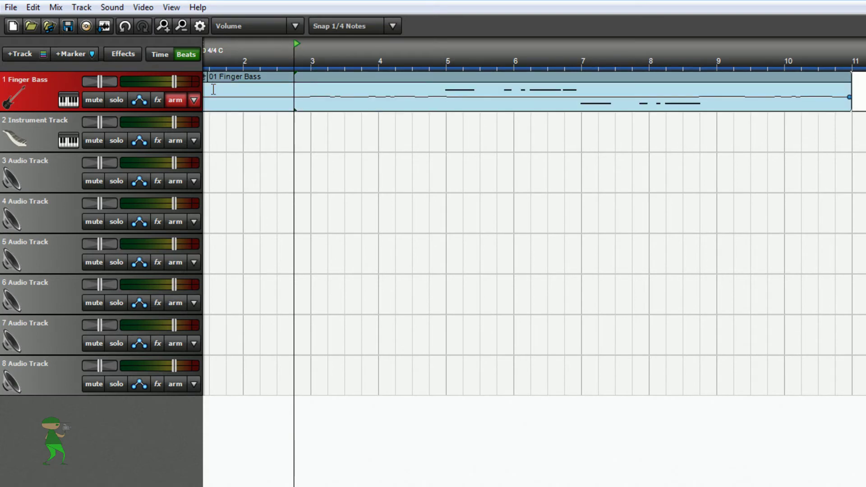
{"action": "scroll", "coordinate": [219, 464], "scroll_direction": "left", "scroll_amount": 1}
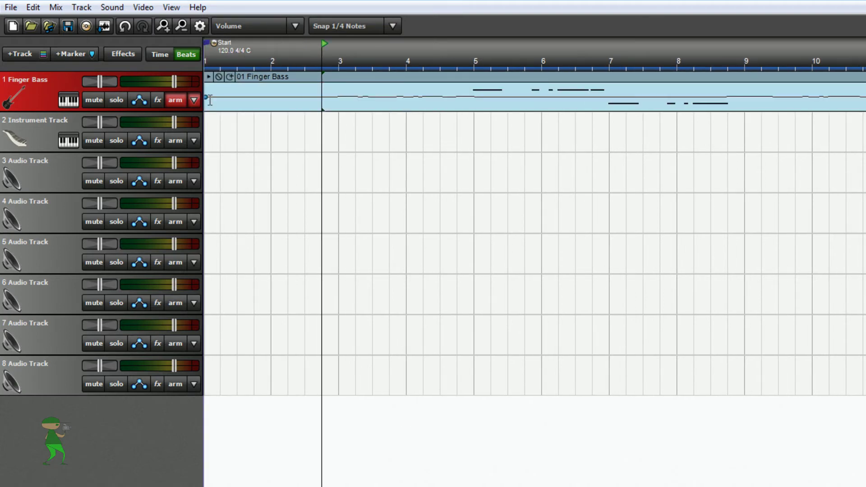
{"action": "left_click_drag", "start_coordinate": [219, 87], "coordinate": [336, 86]}
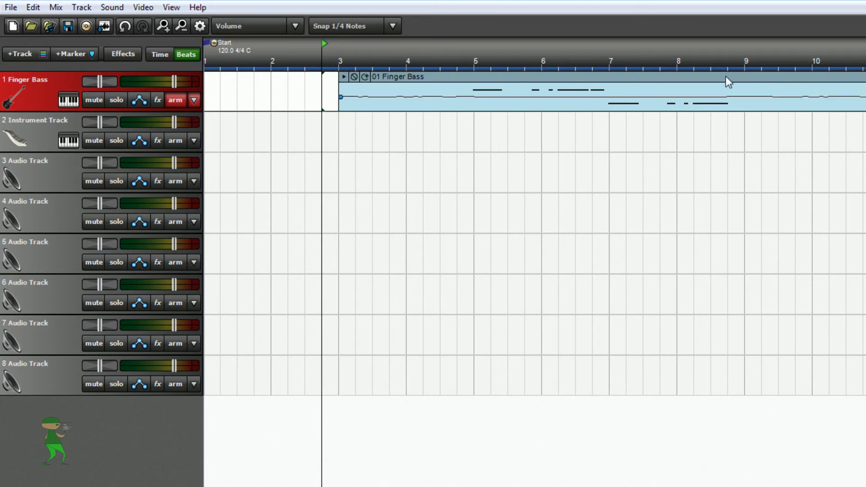
{"action": "right_click", "coordinate": [693, 74]}
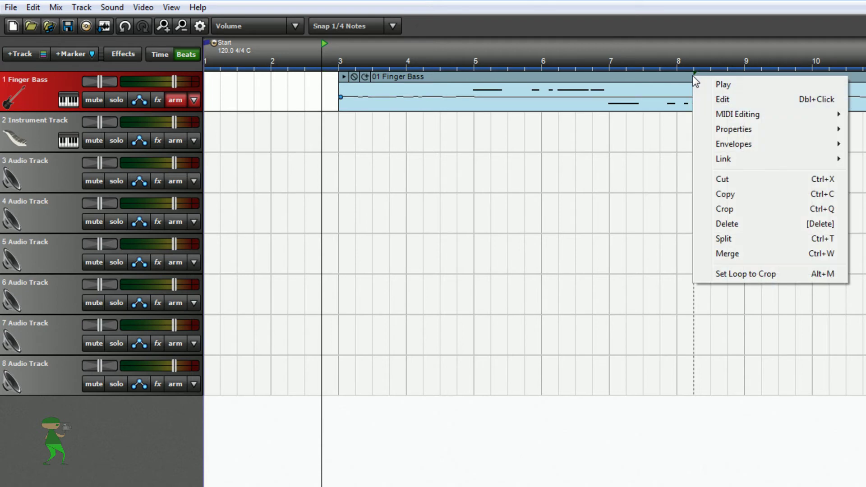
{"action": "left_click", "coordinate": [747, 277]}
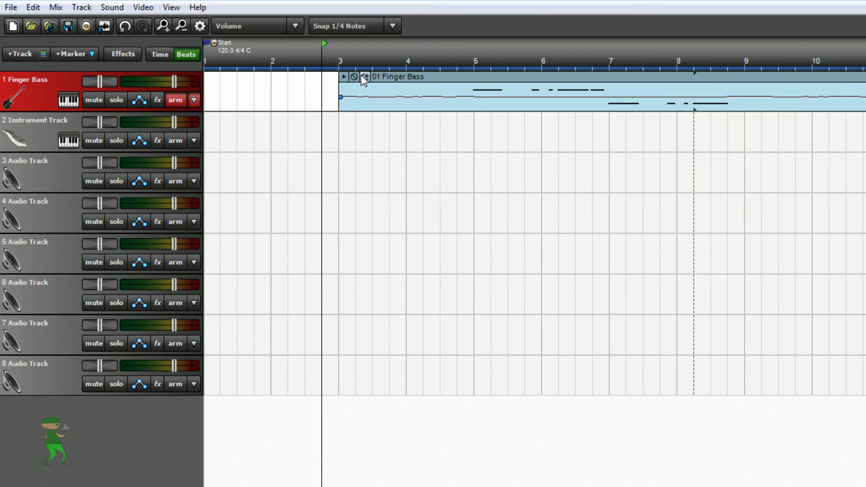
{"action": "left_click_drag", "start_coordinate": [495, 76], "coordinate": [332, 76]}
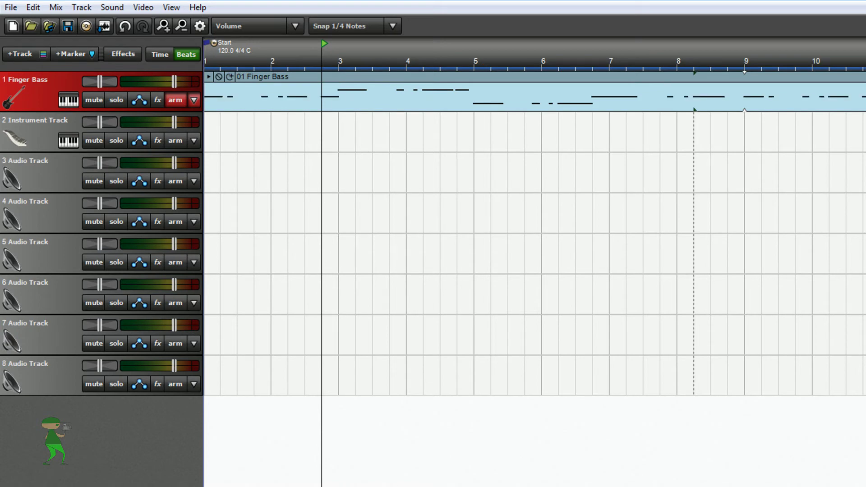
Step: Open the clip in the larger piano-roll editor and show the Pitch Wheel controller lane
{"action": "key", "text": "Home"}
{"action": "double_click", "coordinate": [356, 95]}
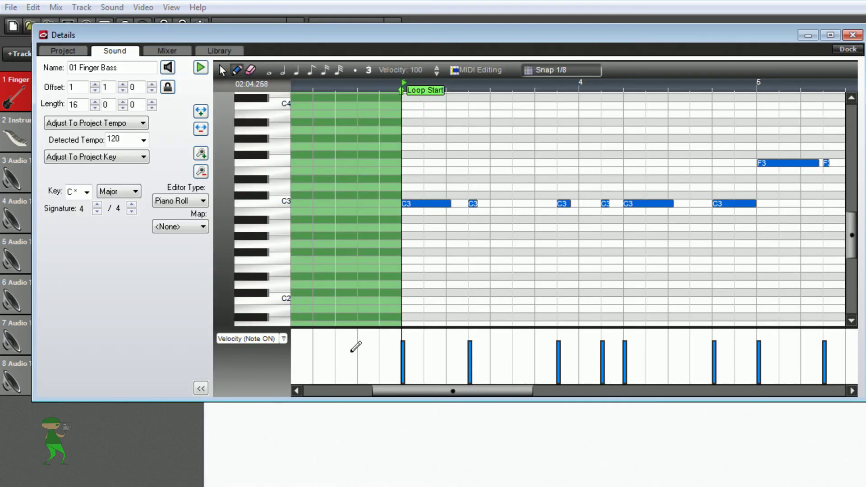
{"action": "left_click_drag", "start_coordinate": [503, 397], "coordinate": [542, 392]}
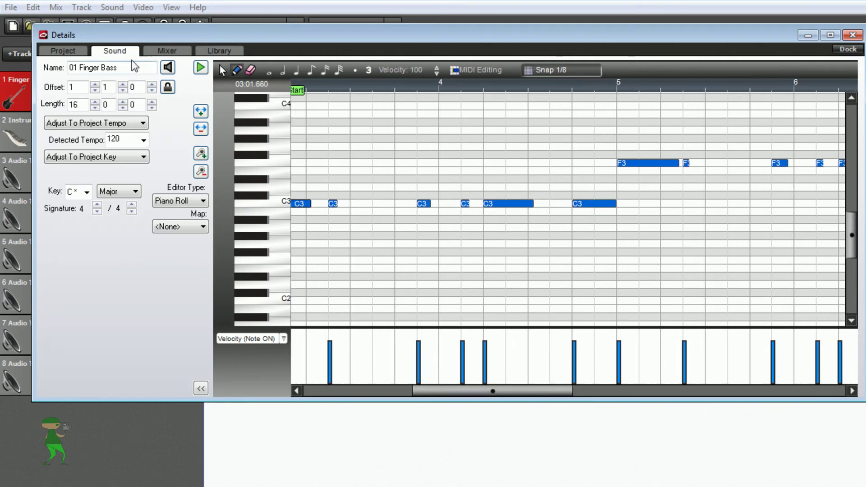
{"action": "left_click", "coordinate": [283, 338]}
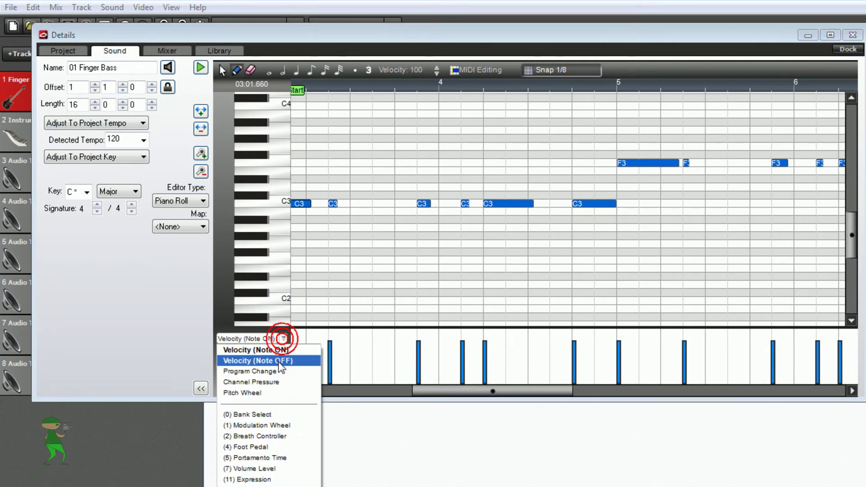
{"action": "left_click", "coordinate": [264, 392]}
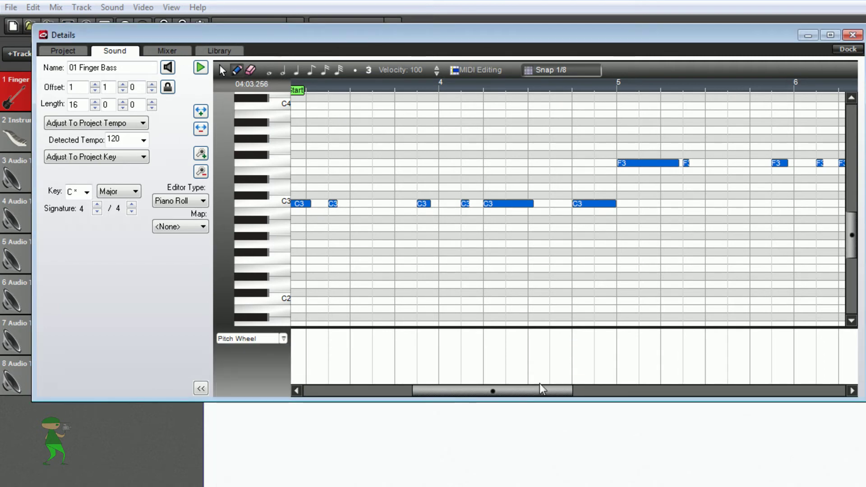
{"action": "left_click_drag", "start_coordinate": [468, 394], "coordinate": [437, 395]}
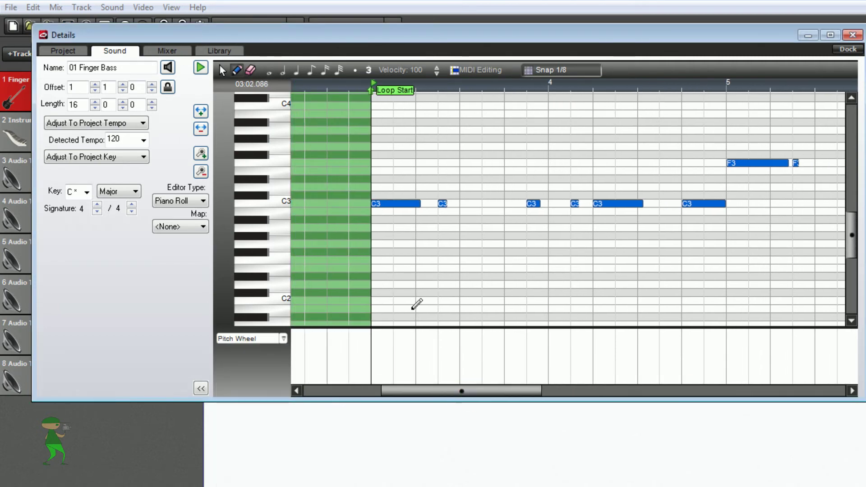
Step: Preview the bass line briefly from bar 3 in the Details window
{"action": "left_click", "coordinate": [359, 90]}
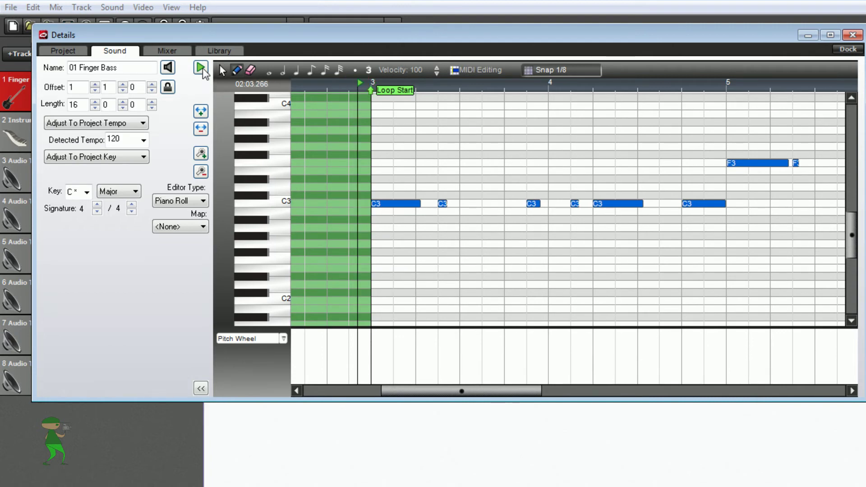
{"action": "left_click", "coordinate": [200, 67]}
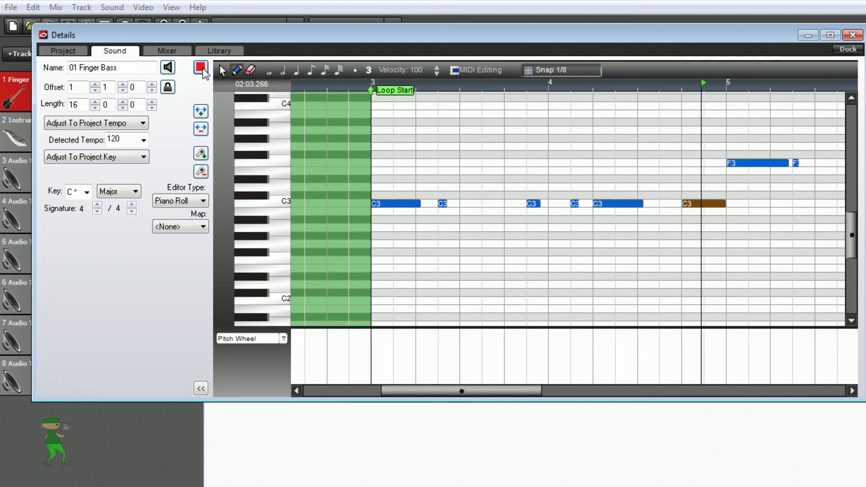
{"action": "left_click", "coordinate": [200, 67]}
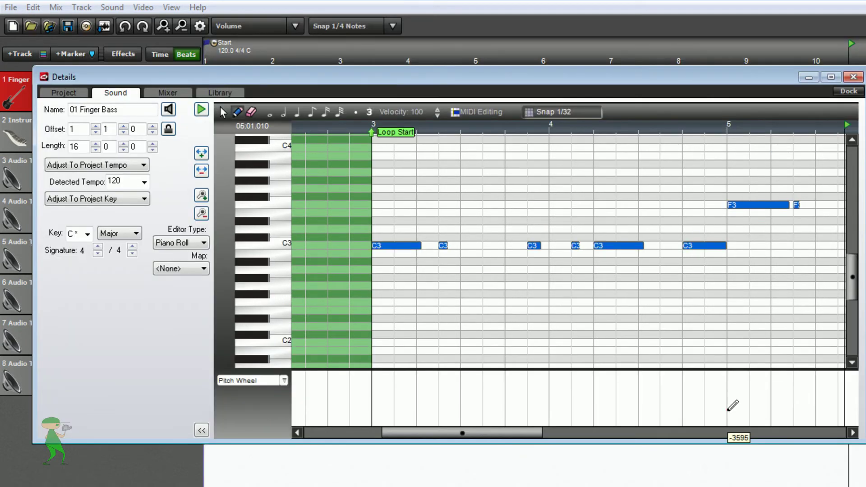
Step: Draw a rising pitch bend at bar 5 and audition it from bar 4
{"action": "left_click_drag", "start_coordinate": [728, 409], "coordinate": [758, 388]}
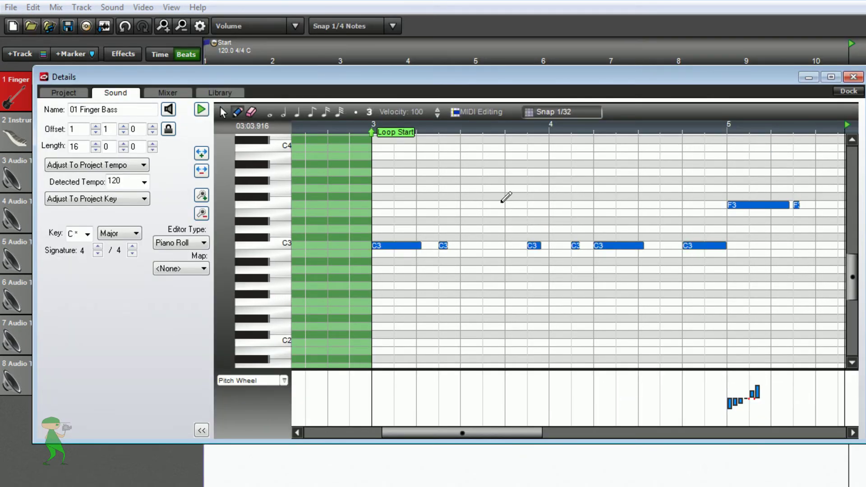
{"action": "left_click", "coordinate": [513, 131]}
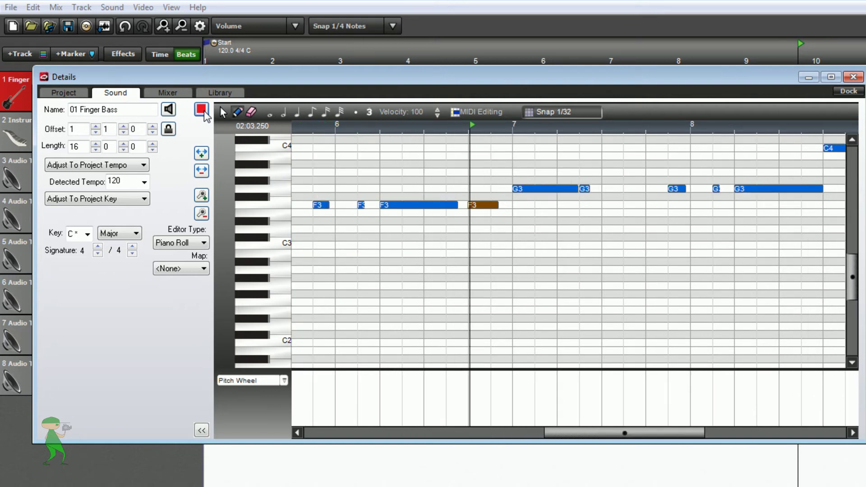
{"action": "left_click", "coordinate": [201, 109]}
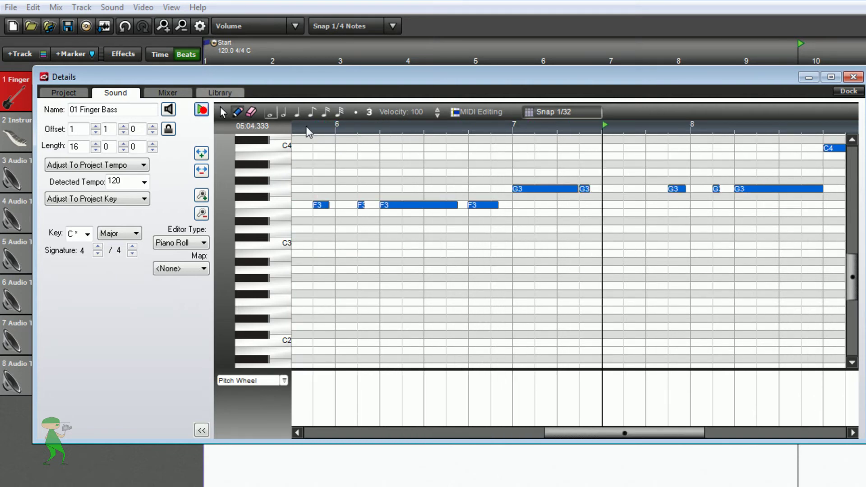
{"action": "left_click_drag", "start_coordinate": [579, 432], "coordinate": [470, 432]}
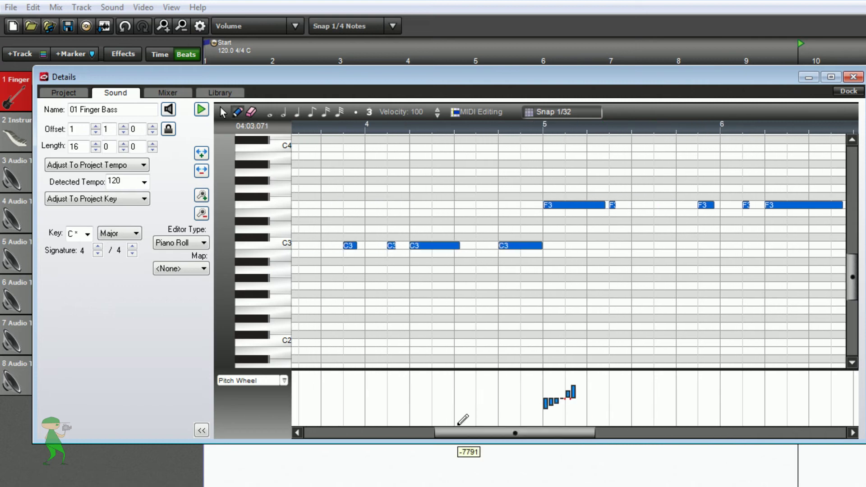
Step: Undo that bend, redraw it at bar 5, and set a new playback start
{"action": "left_click", "coordinate": [125, 27]}
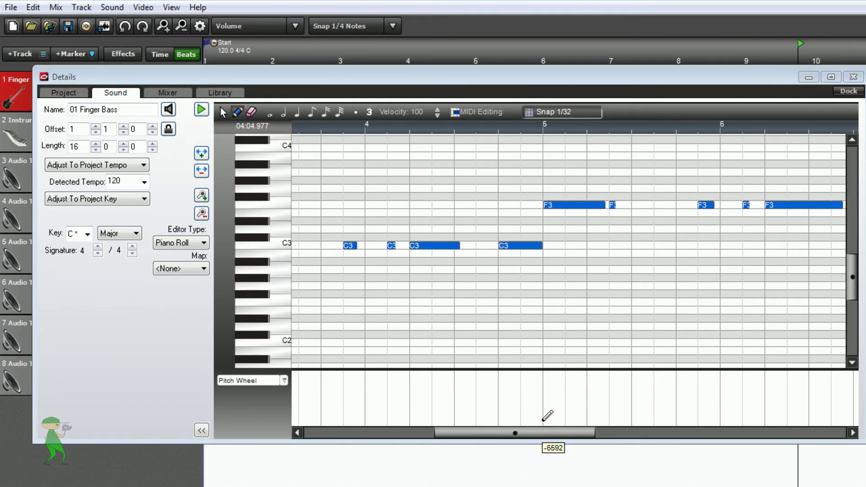
{"action": "left_click_drag", "start_coordinate": [543, 421], "coordinate": [572, 390]}
{"action": "left_click", "coordinate": [438, 127]}
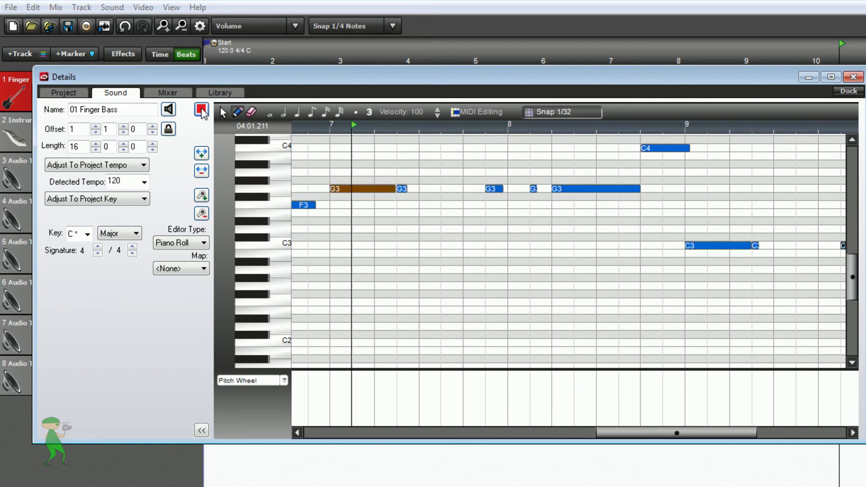
Step: Draw a pitch bend under the first G3 in bar 7 and audition it
{"action": "left_click", "coordinate": [201, 110]}
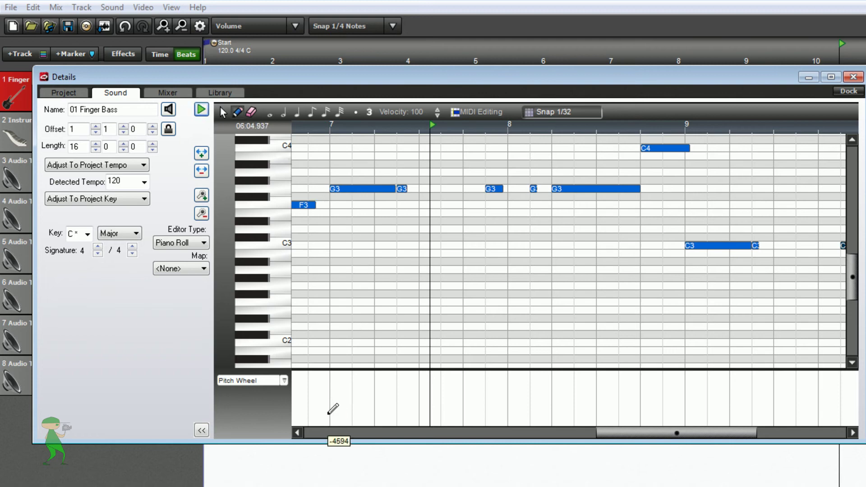
{"action": "mouse_move", "coordinate": [332, 424]}
{"action": "left_mouse_down"}
{"action": "mouse_move", "coordinate": [359, 402]}
{"action": "mouse_move", "coordinate": [362, 387]}
{"action": "left_mouse_up"}
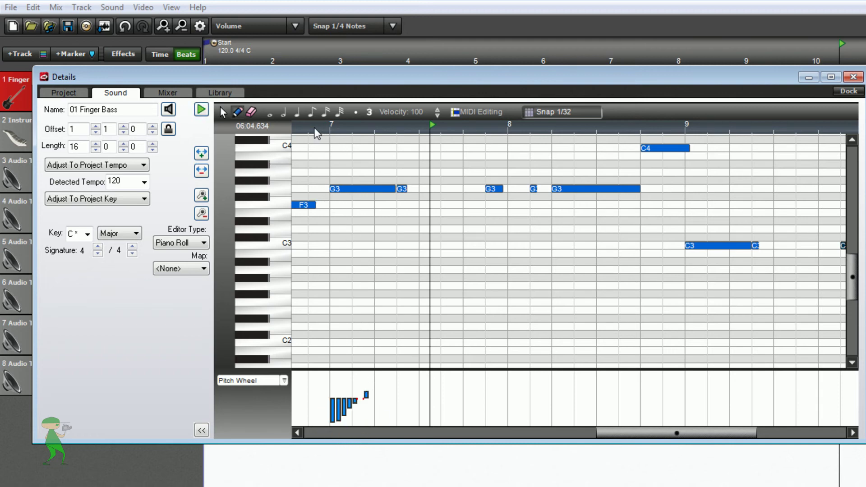
{"action": "left_click", "coordinate": [314, 130]}
{"action": "left_click", "coordinate": [205, 113]}
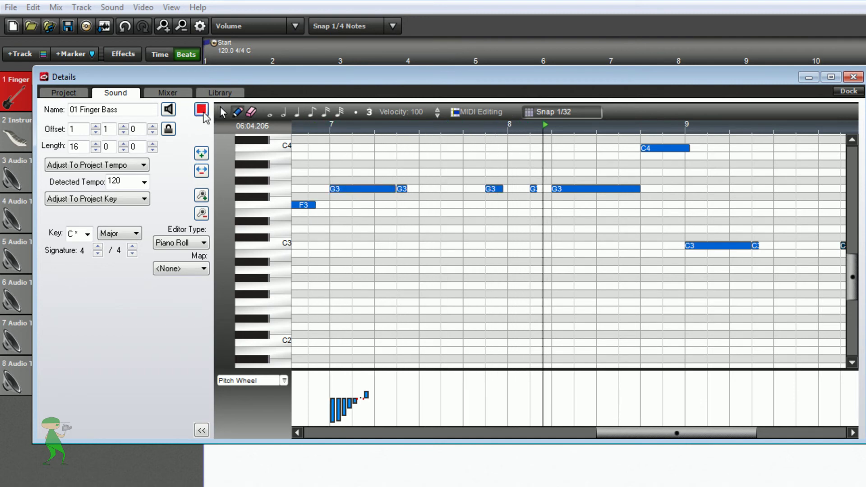
{"action": "left_click", "coordinate": [205, 114]}
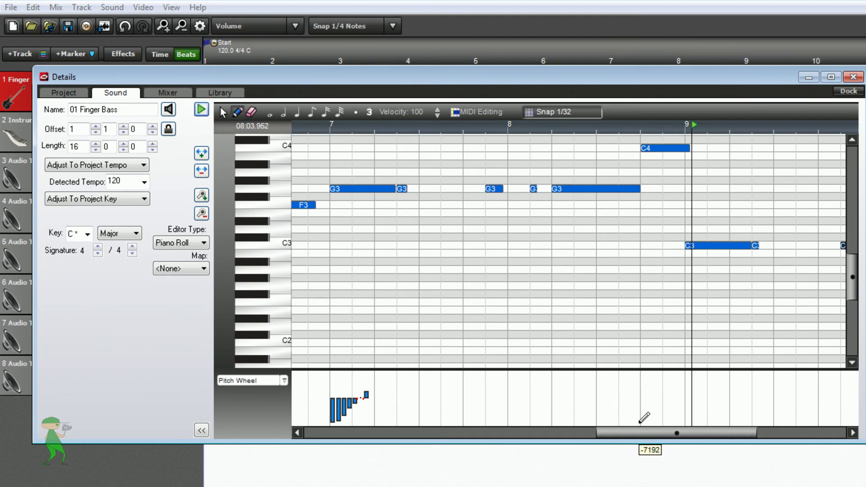
Step: Add a rising bend into the C4 note, play it from bar 8, and hide the editor
{"action": "left_click_drag", "start_coordinate": [640, 423], "coordinate": [663, 391]}
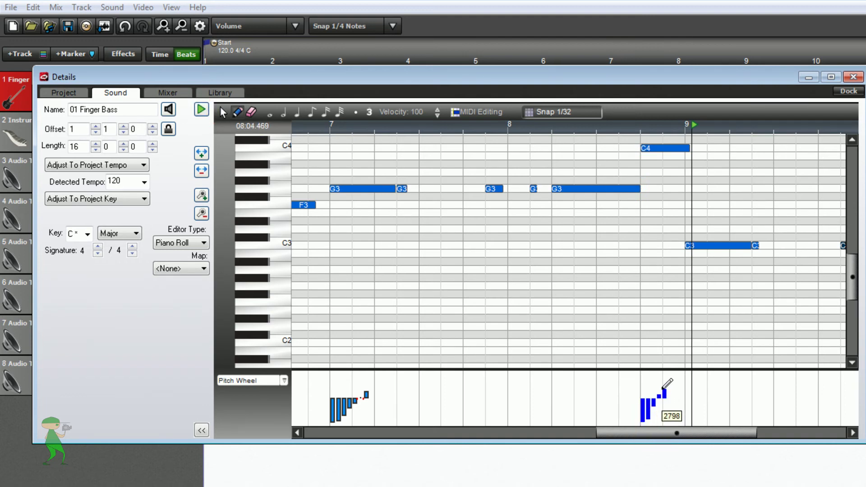
{"action": "left_click", "coordinate": [613, 127]}
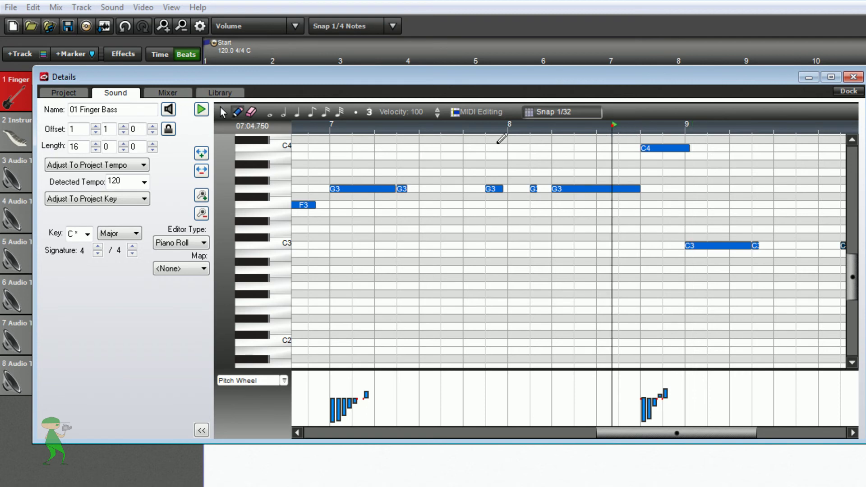
{"action": "left_click", "coordinate": [197, 110]}
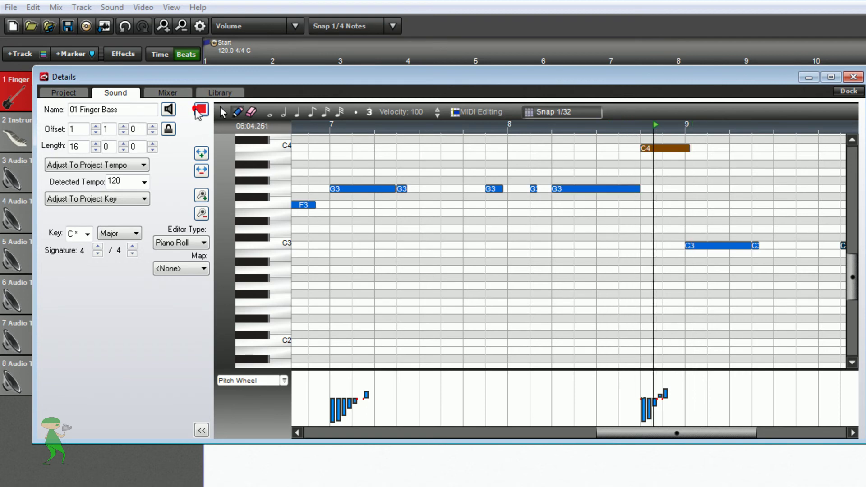
{"action": "left_click", "coordinate": [811, 80]}
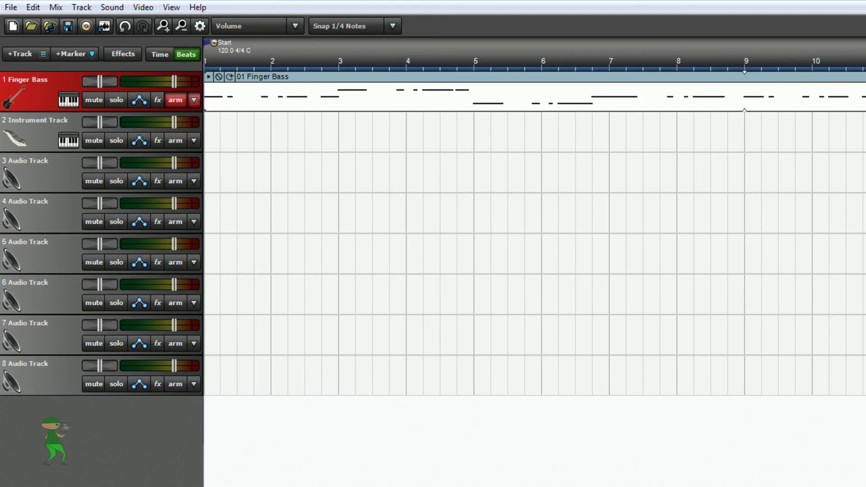
Step: Start playback, then dock the floating Finger Bass piano roll beneath the track view
{"action": "key", "text": "space"}
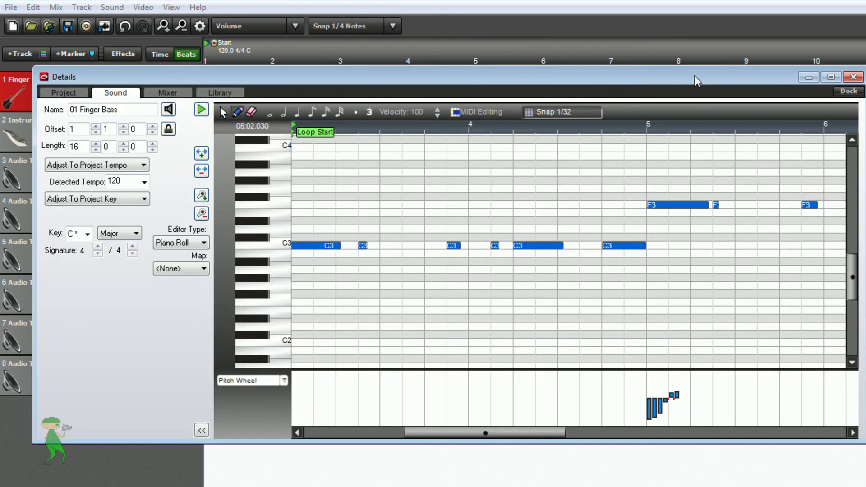
{"action": "left_click_drag", "start_coordinate": [695, 76], "coordinate": [537, 75]}
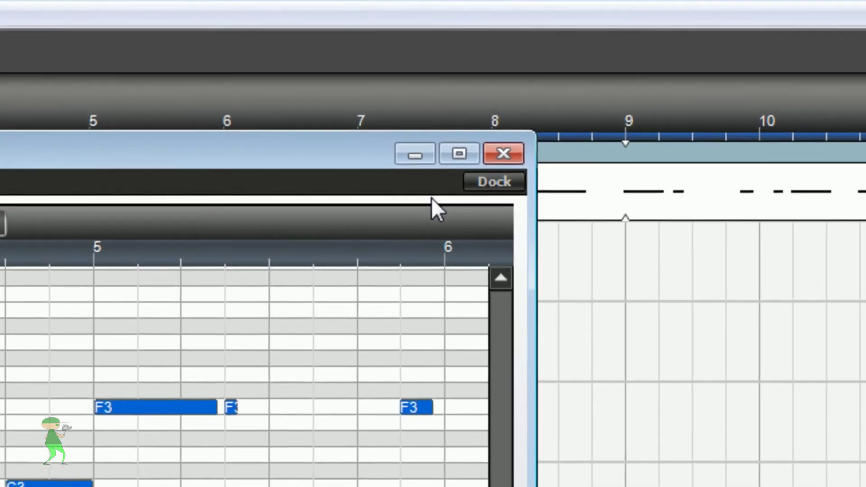
{"action": "left_click", "coordinate": [667, 95]}
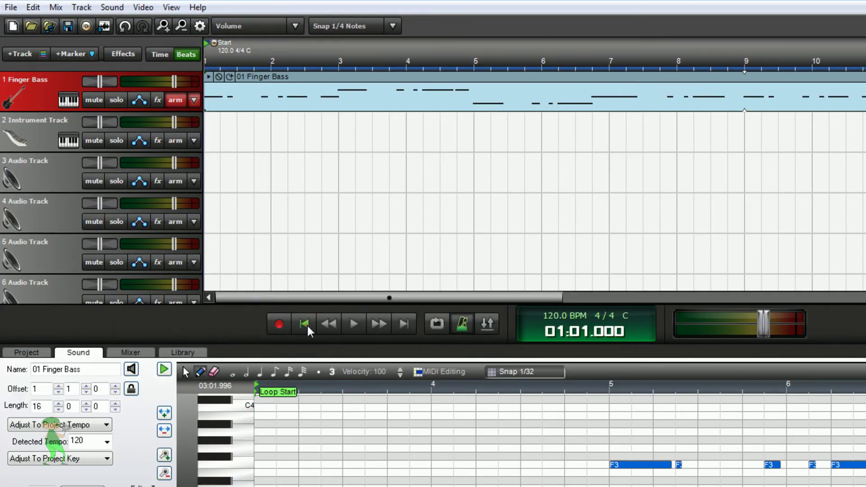
{"action": "left_click", "coordinate": [349, 325]}
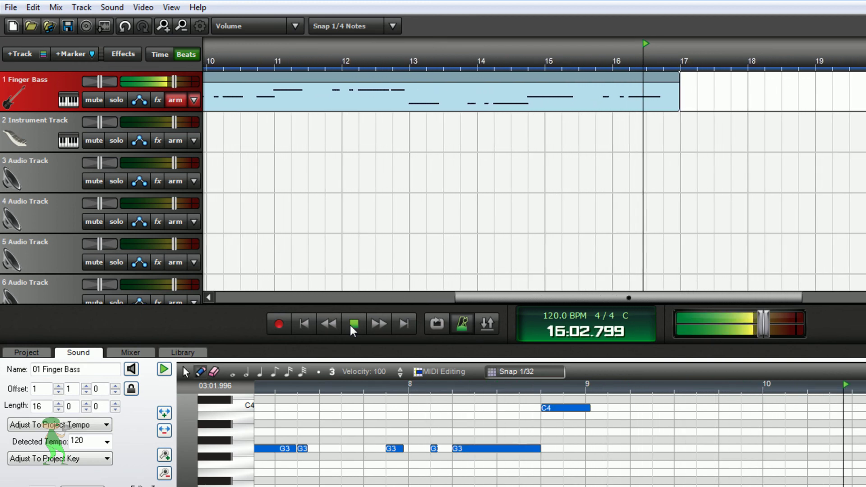
{"action": "left_click", "coordinate": [353, 323]}
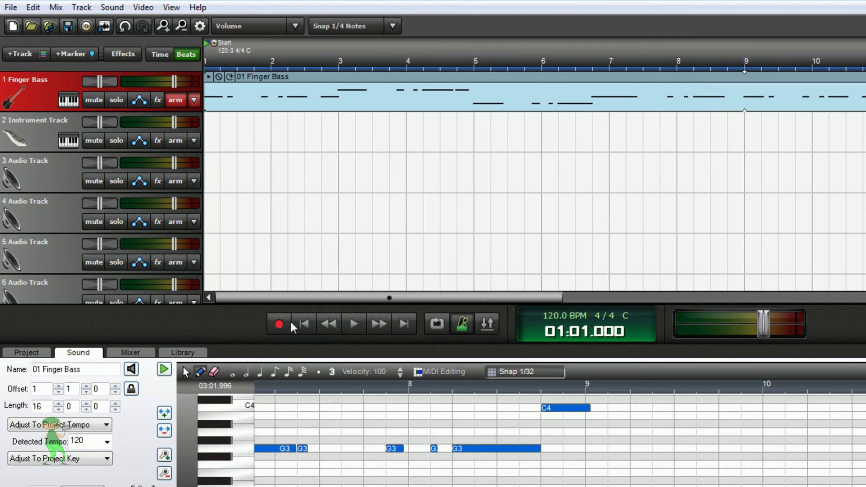